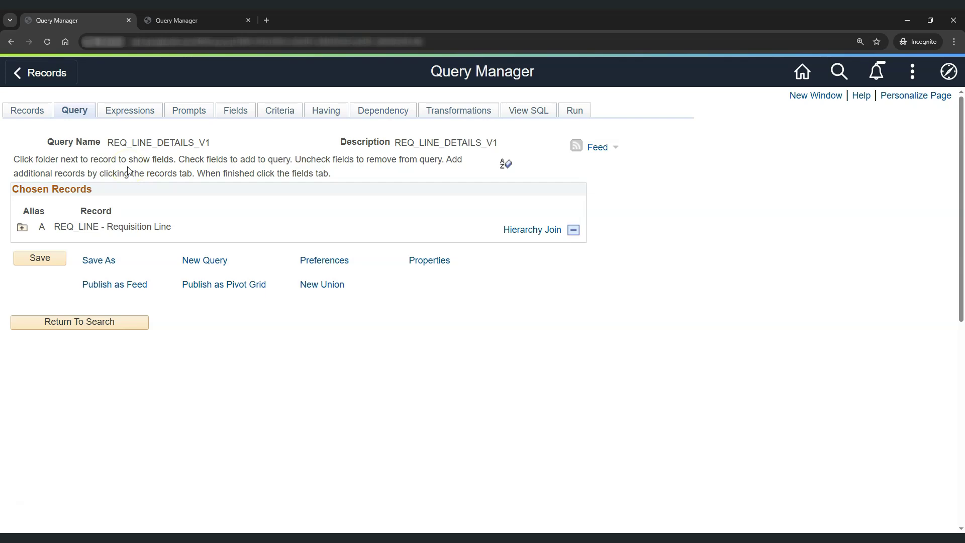
# Review the criteria of the REQ_LINE_DETAILS_V1 query and copy the requisition ID value used in them
pyautogui.click(278, 112)
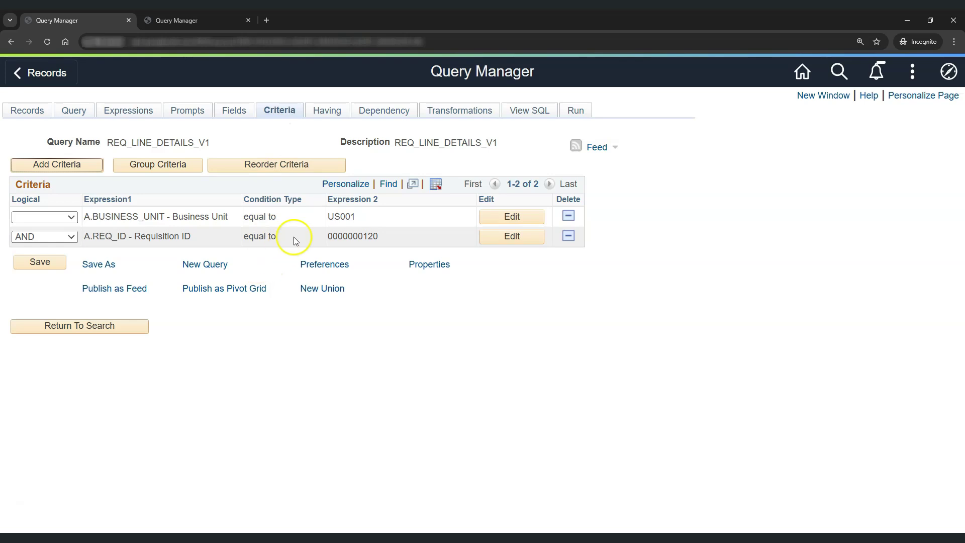
pyautogui.doubleClick(342, 216)
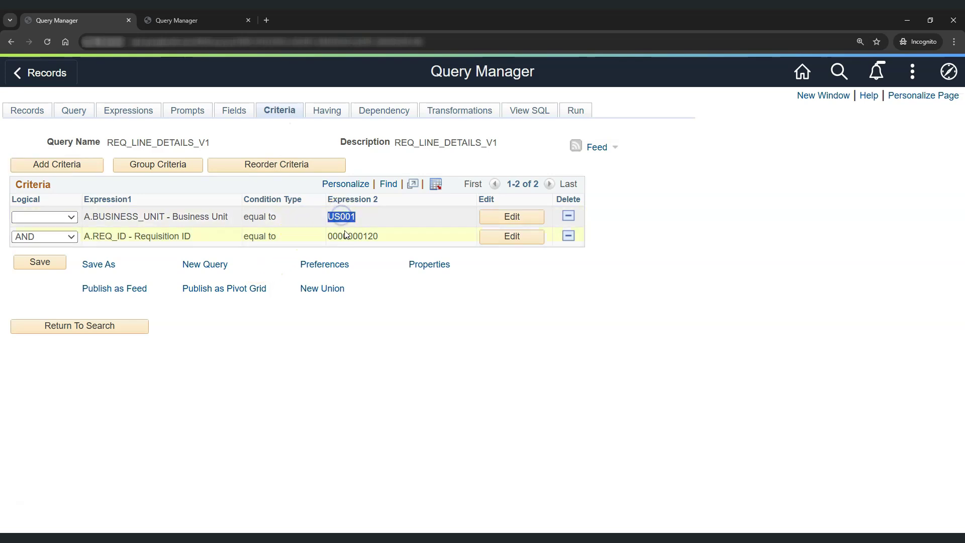
pyautogui.doubleClick(347, 237)
pyautogui.hotkey('ctrl', 'c')
pyautogui.click(371, 302)
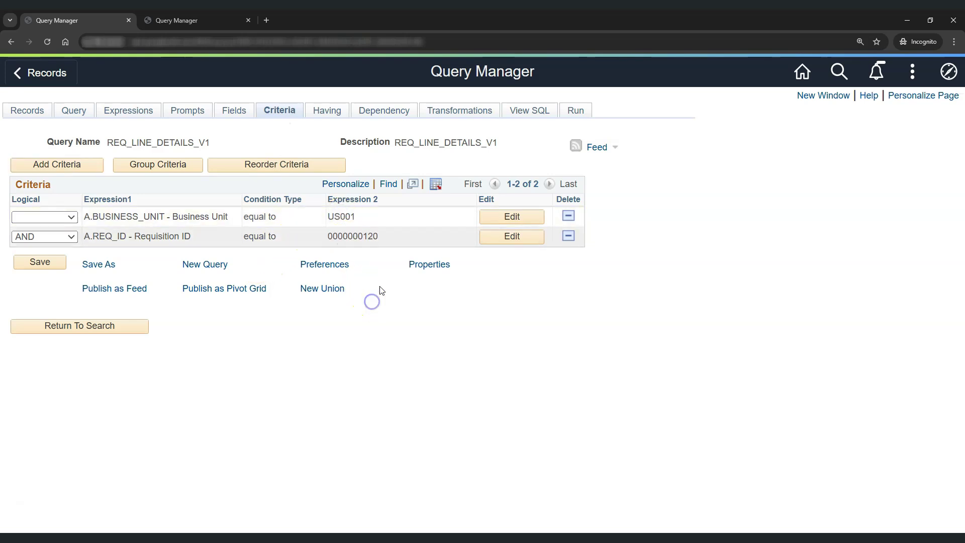
# Run the REQ_LINE_DETAILS_V1 query with its hardcoded values, recheck its criteria and run it again
pyautogui.click(573, 114)
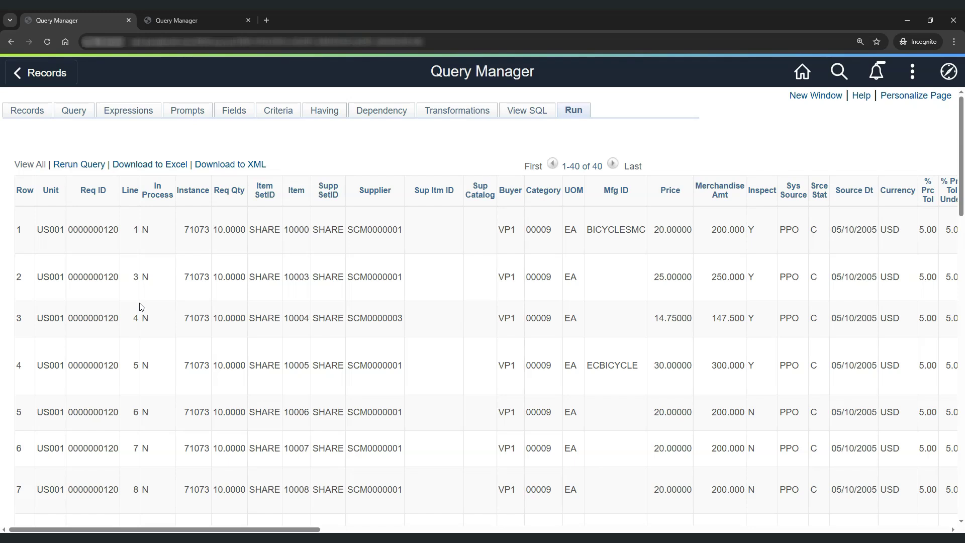
pyautogui.click(74, 110)
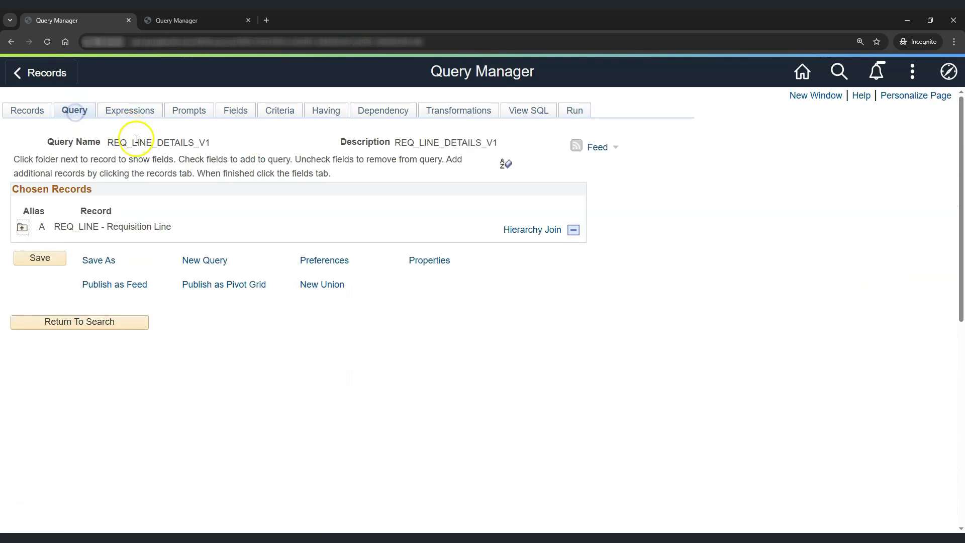
pyautogui.click(280, 116)
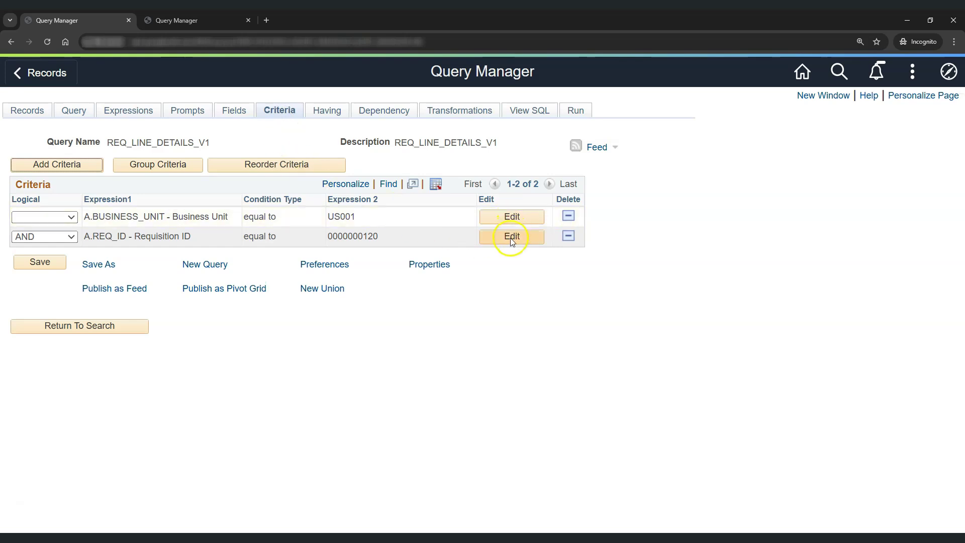
pyautogui.click(575, 111)
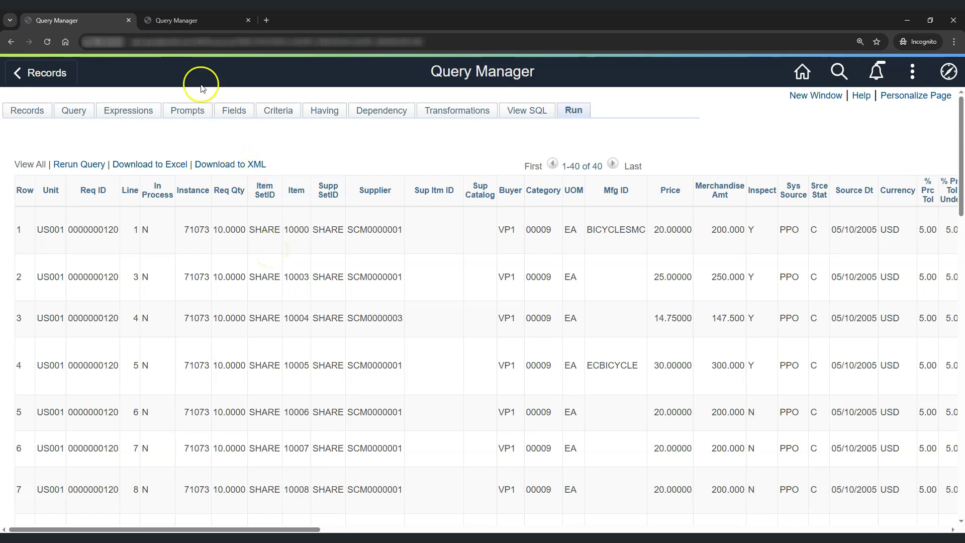
# Check the criteria of the already open REQ_LINE_DETAILS_V2 query and run it with business unit US001 and the copied requisition ID
pyautogui.click(189, 21)
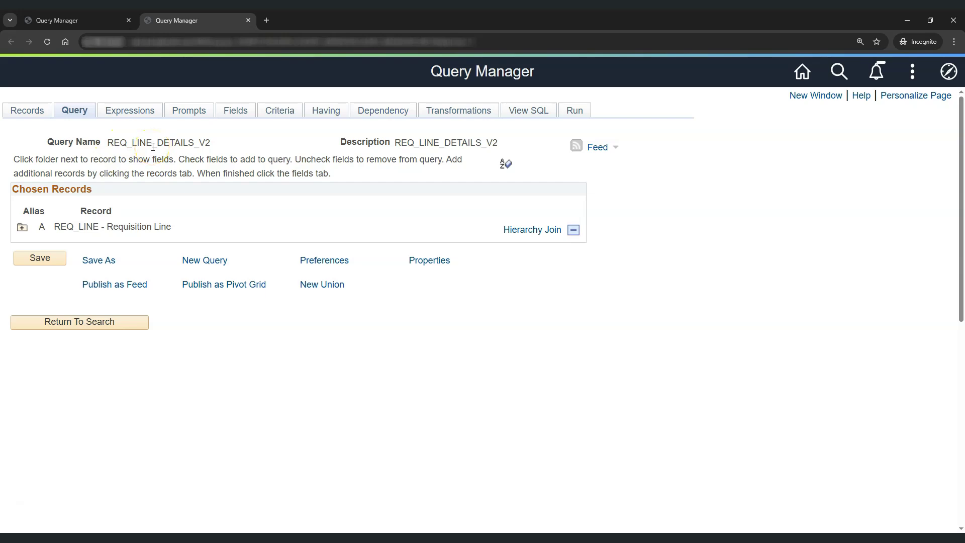
pyautogui.click(271, 114)
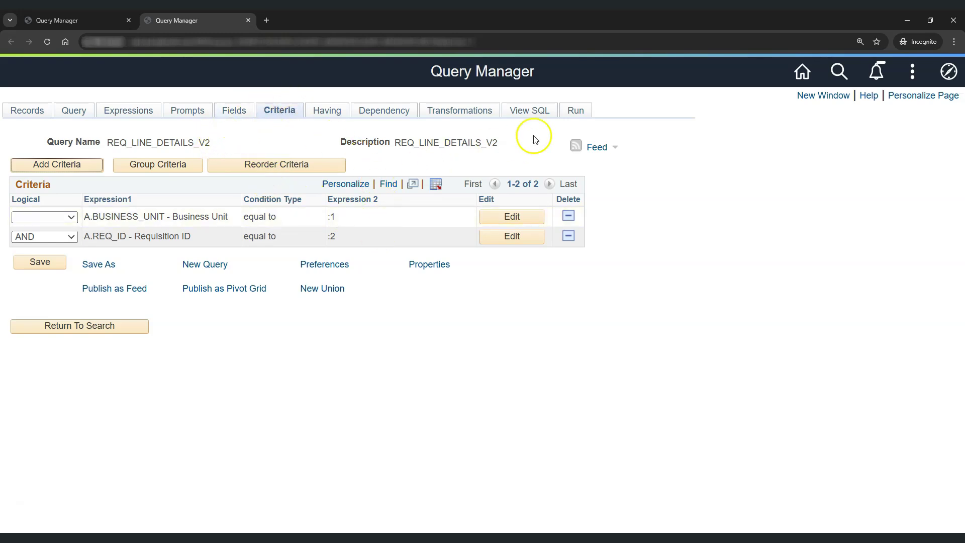
pyautogui.click(577, 110)
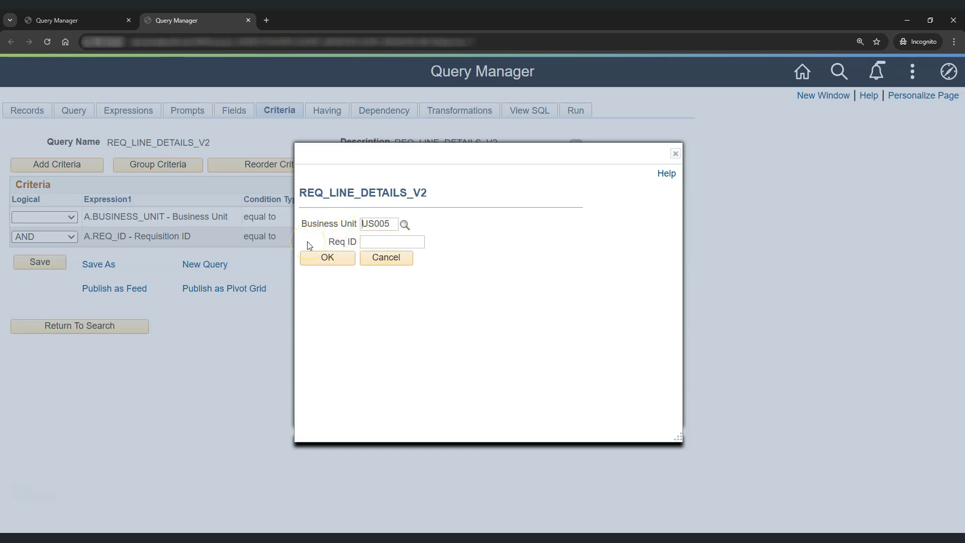
pyautogui.click(397, 224)
pyautogui.press('BackSpace')
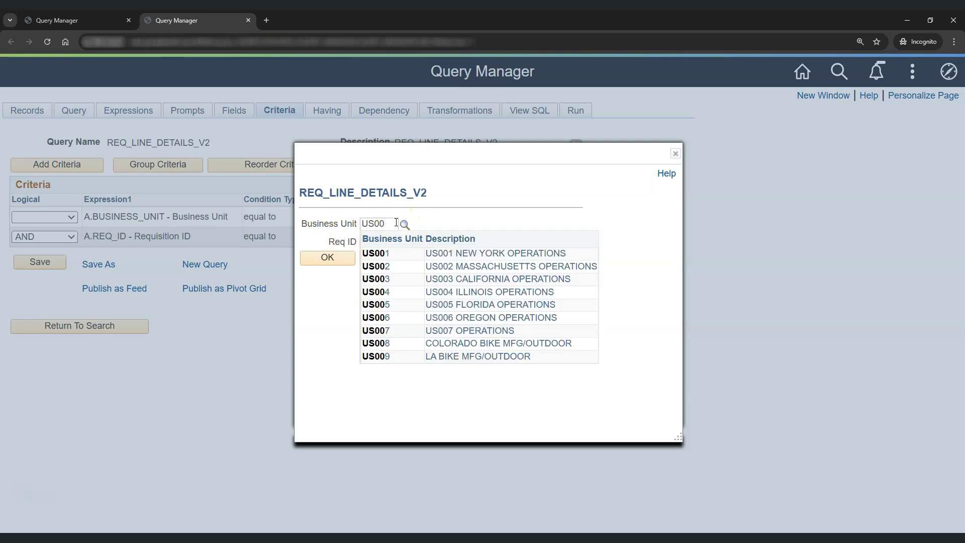
pyautogui.write('1')
pyautogui.click(337, 295)
pyautogui.click(382, 245)
pyautogui.hotkey('ctrl', 'v')
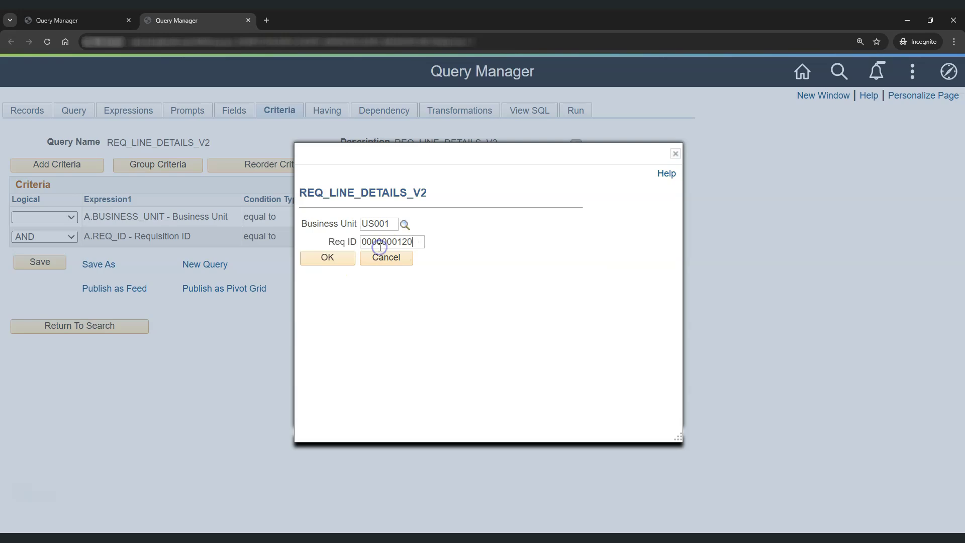
pyautogui.click(328, 258)
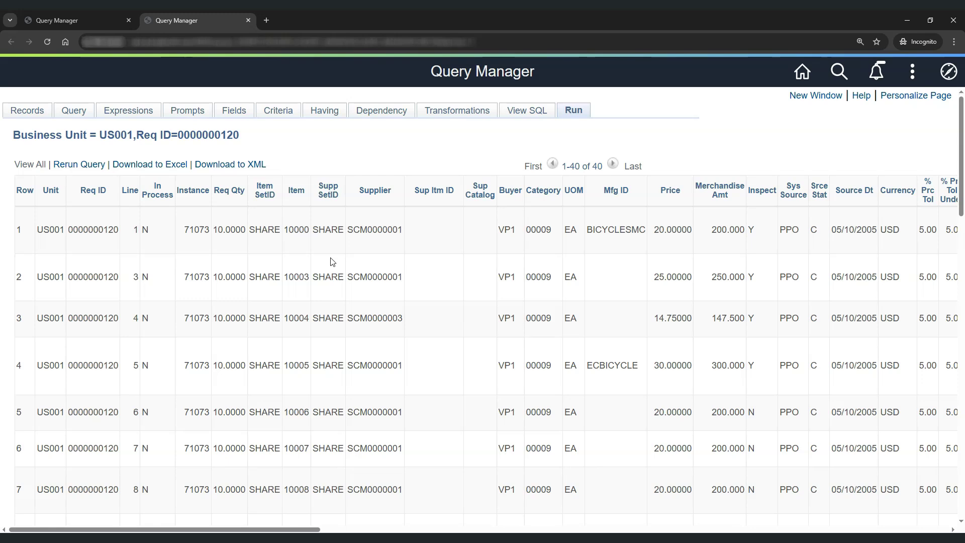
pyautogui.click(201, 417)
pyautogui.click(104, 456)
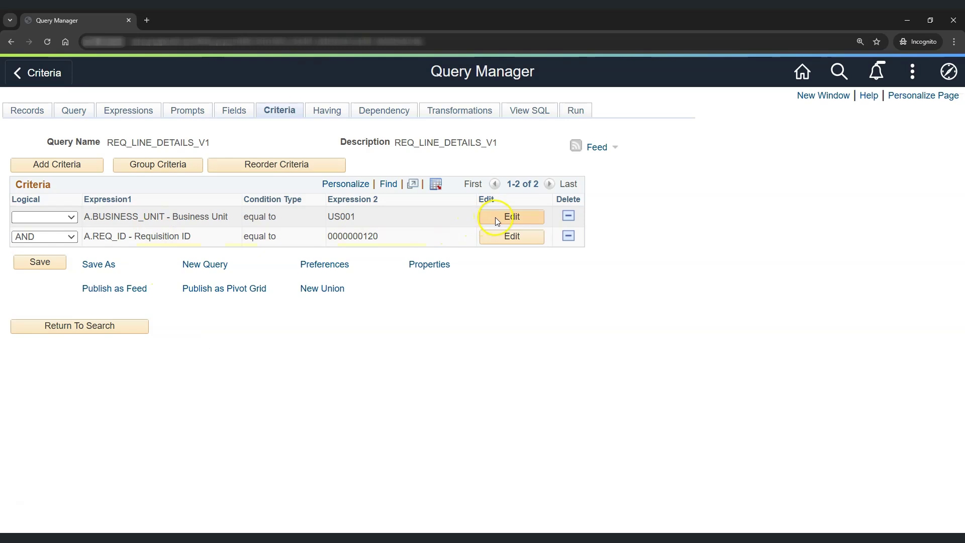
# In the REQ_LINE_DETAILS_V1 business unit criterion, change the Expression 2 type to Prompt and look up existing prompts
pyautogui.click(495, 217)
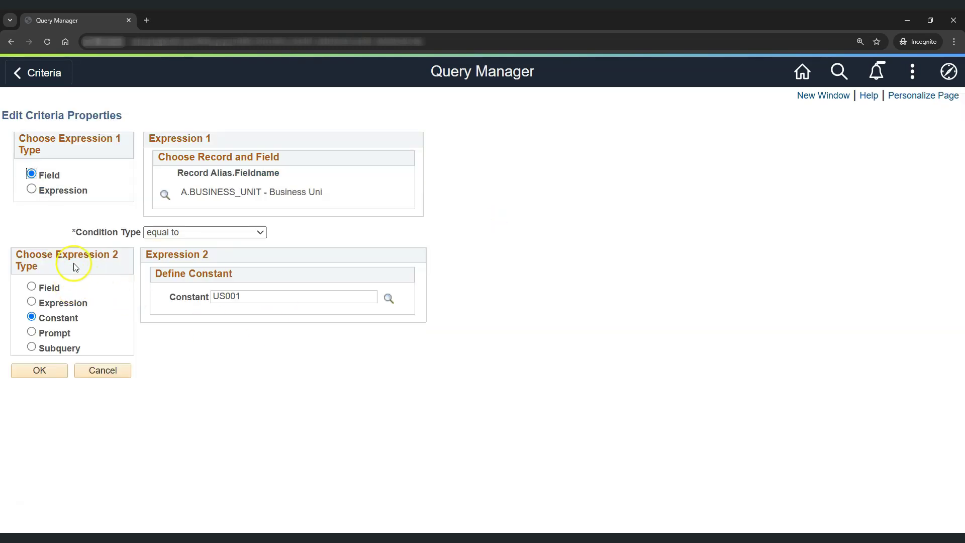
pyautogui.click(32, 333)
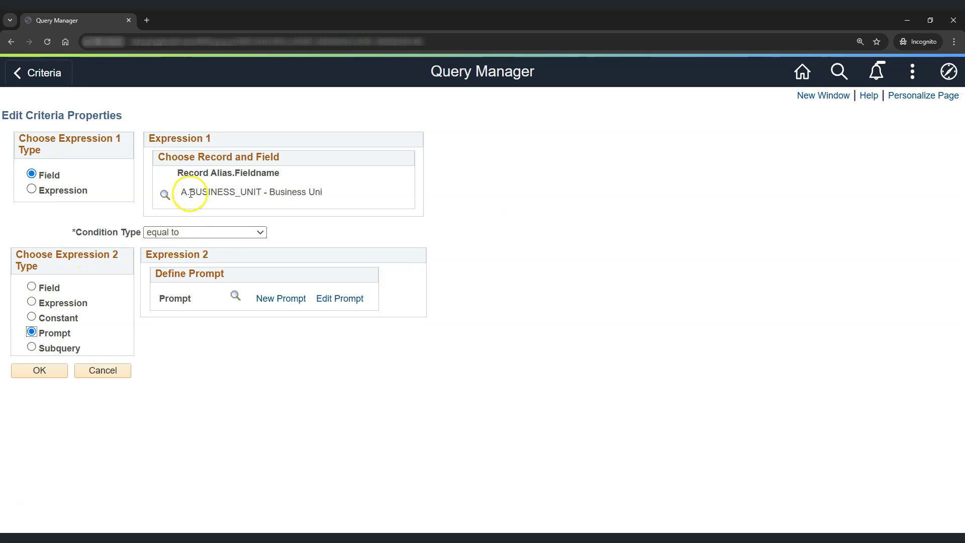
pyautogui.moveTo(190, 193); pyautogui.dragTo(263, 197)
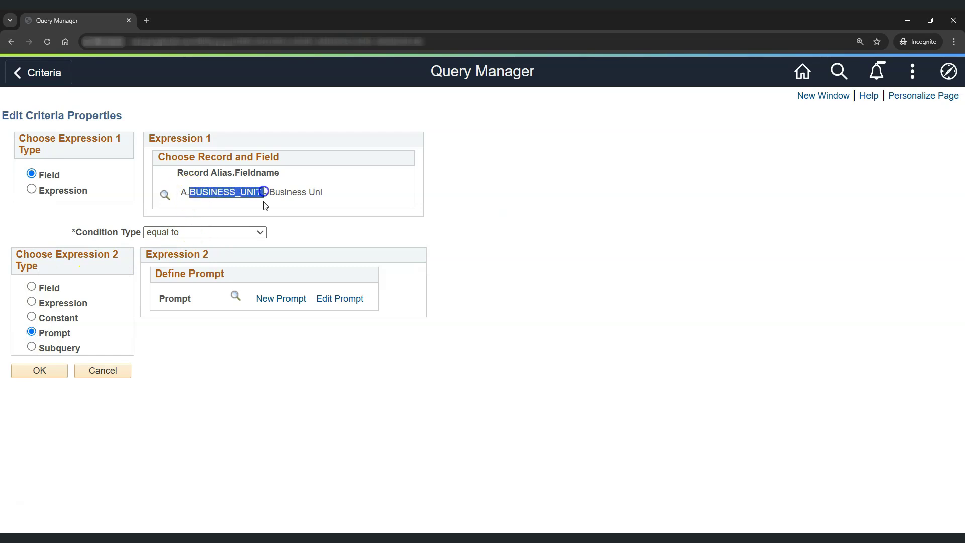
pyautogui.click(266, 352)
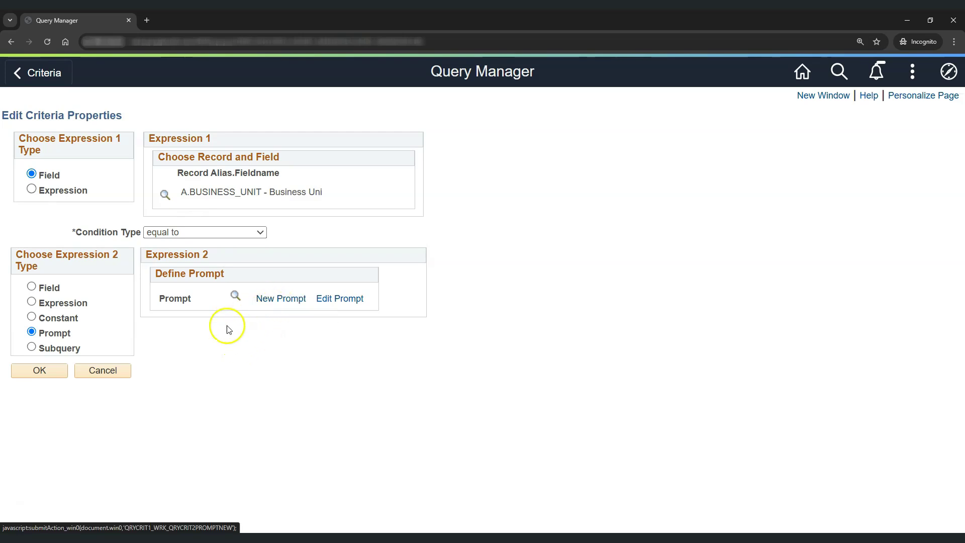
pyautogui.click(235, 296)
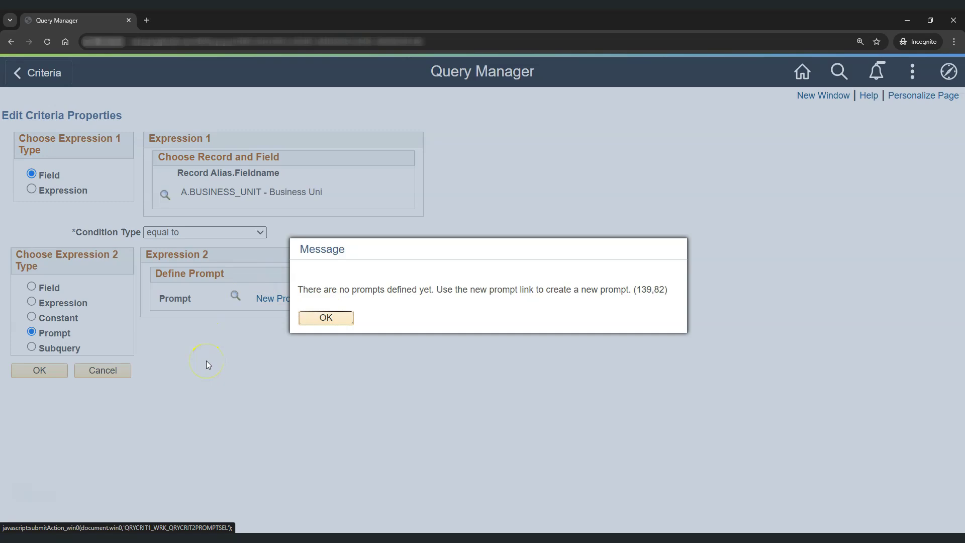
pyautogui.click(314, 319)
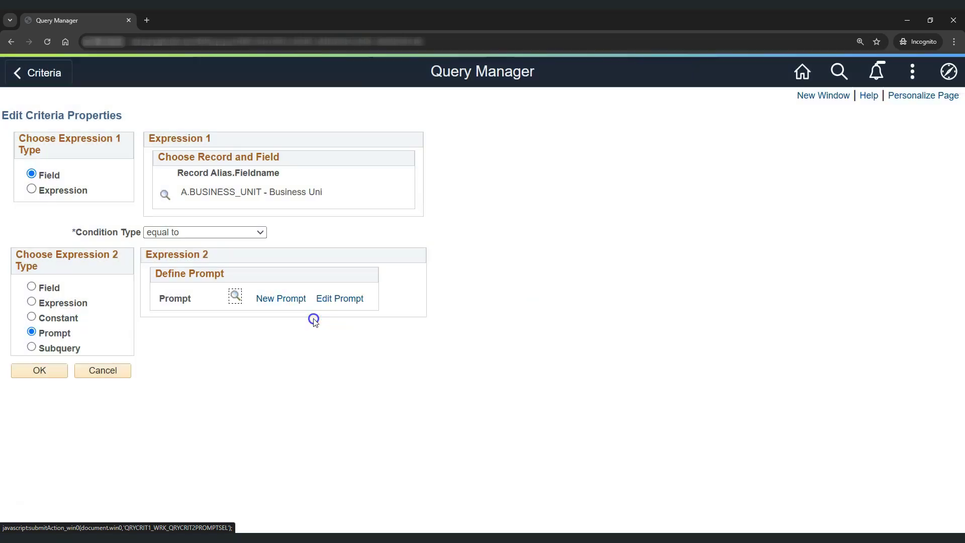
# Create a new prompt for the BUSINESS_UNIT field with the heading text "Requisition BU"
pyautogui.click(278, 301)
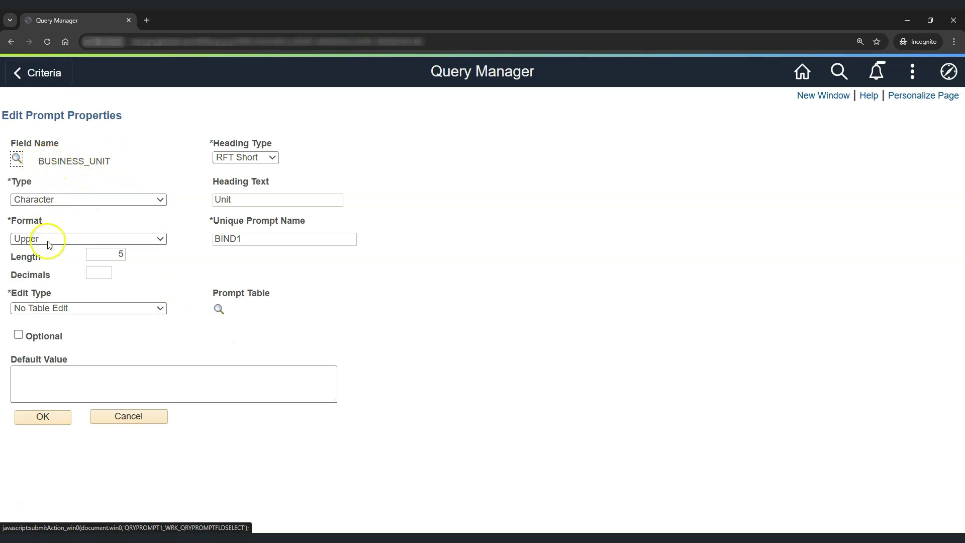
pyautogui.click(109, 255)
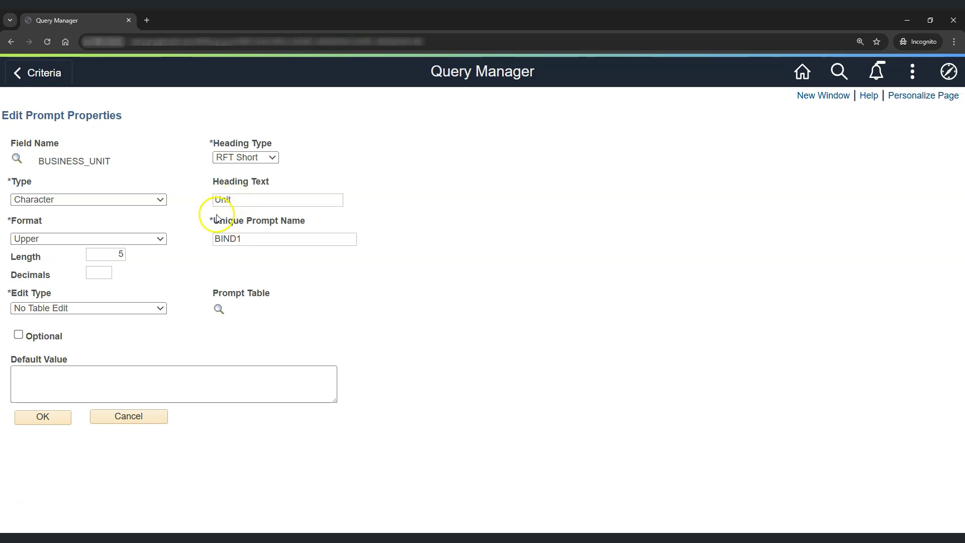
pyautogui.moveTo(245, 200); pyautogui.dragTo(204, 203)
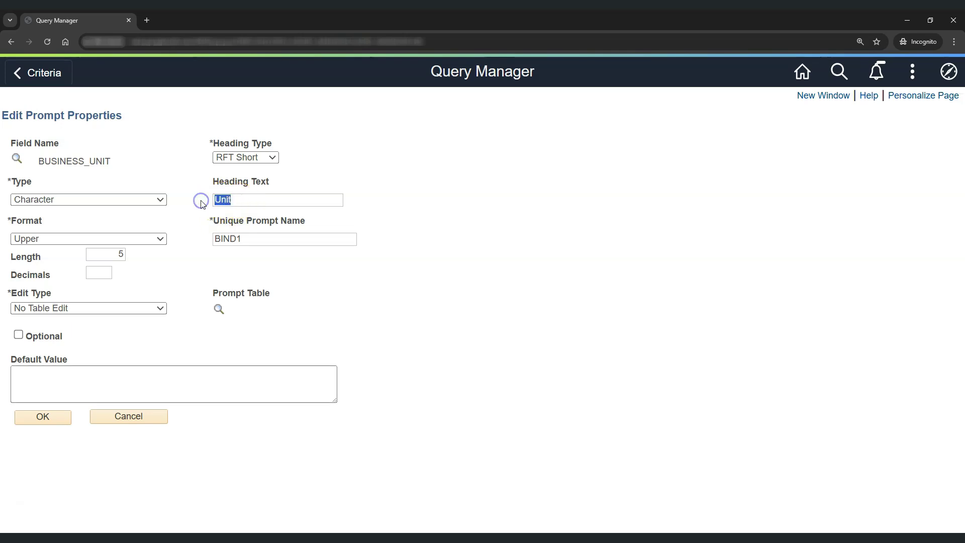
pyautogui.write('Requisition BU')
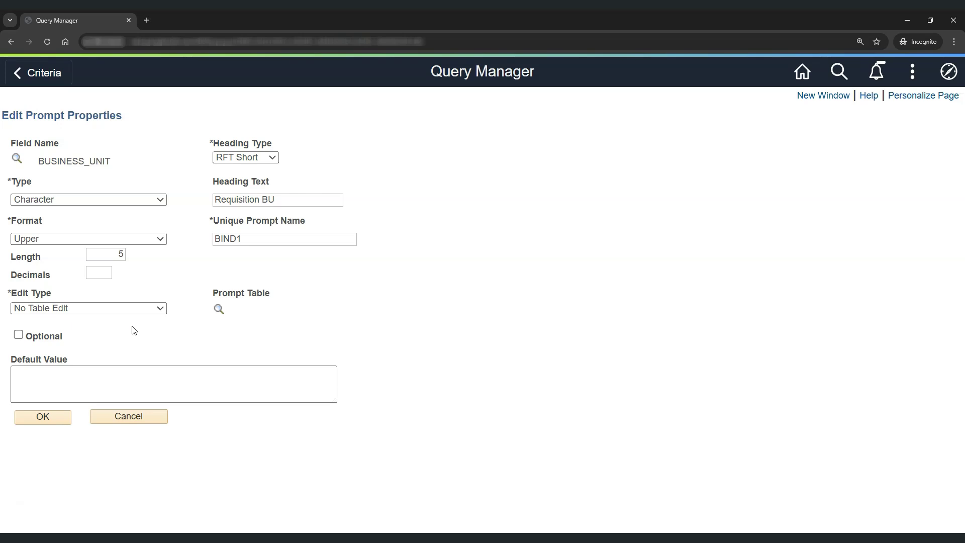
# Set the prompt's edit type to Prompt Table and assign BUS_UNIT_TBL_FS as its prompt table
pyautogui.click(101, 309)
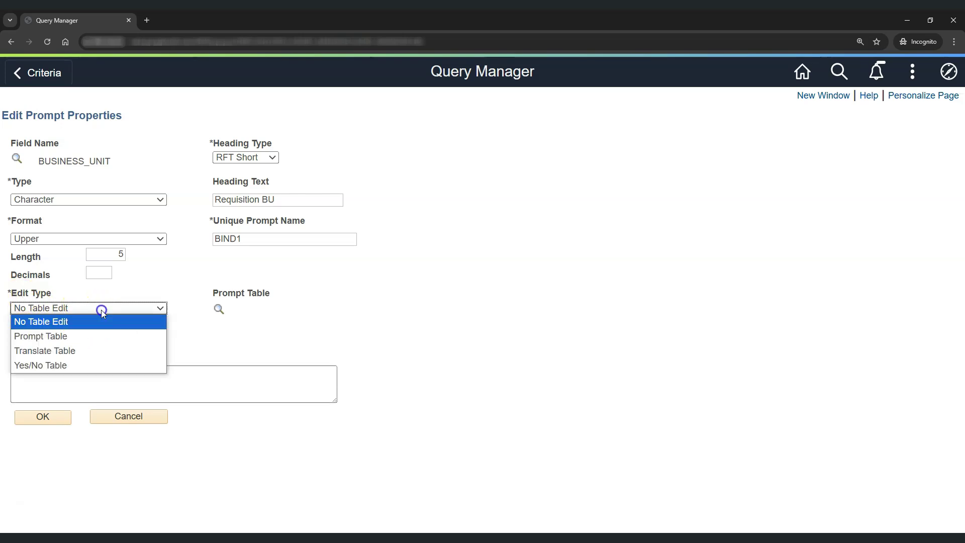
pyautogui.click(91, 335)
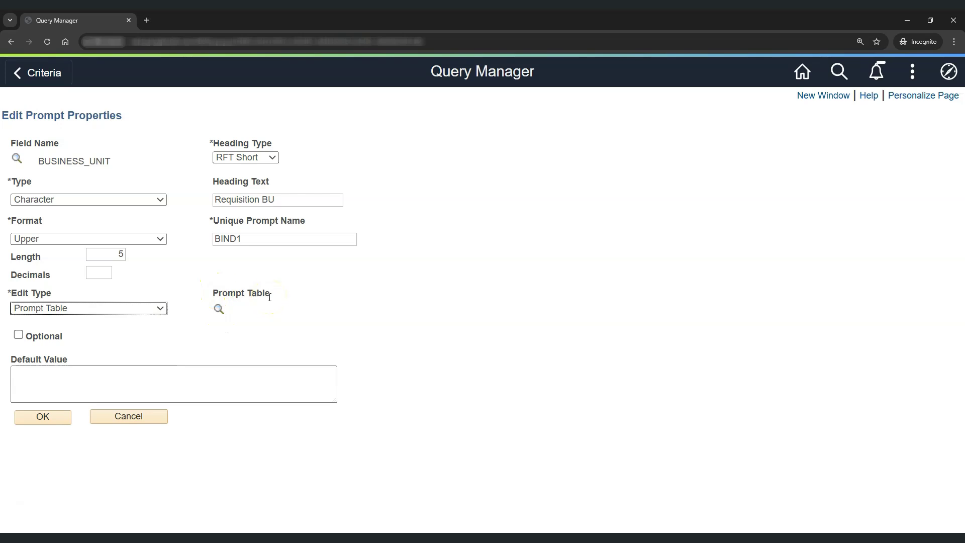
pyautogui.click(219, 308)
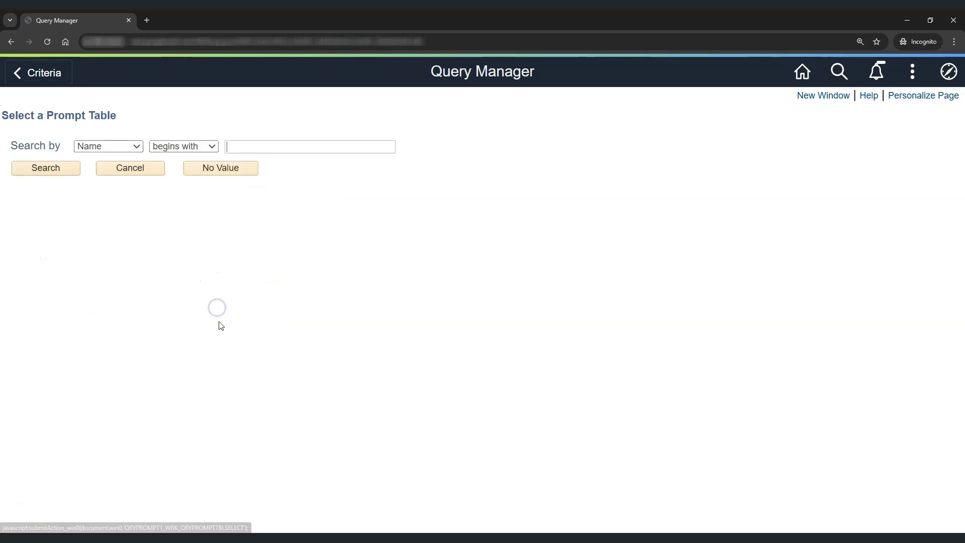
pyautogui.click(258, 146)
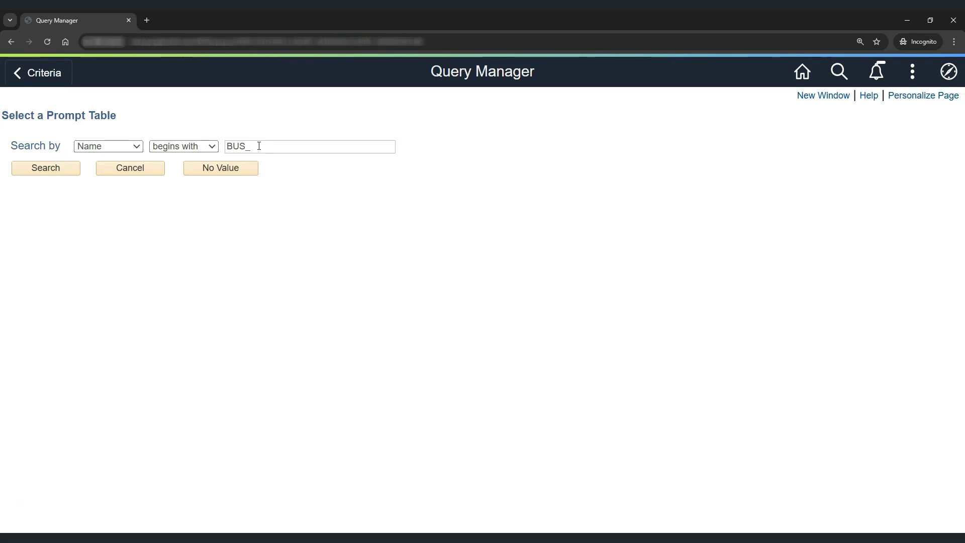
pyautogui.write('BUS_UNIT_TBL_FS')
pyautogui.click(41, 170)
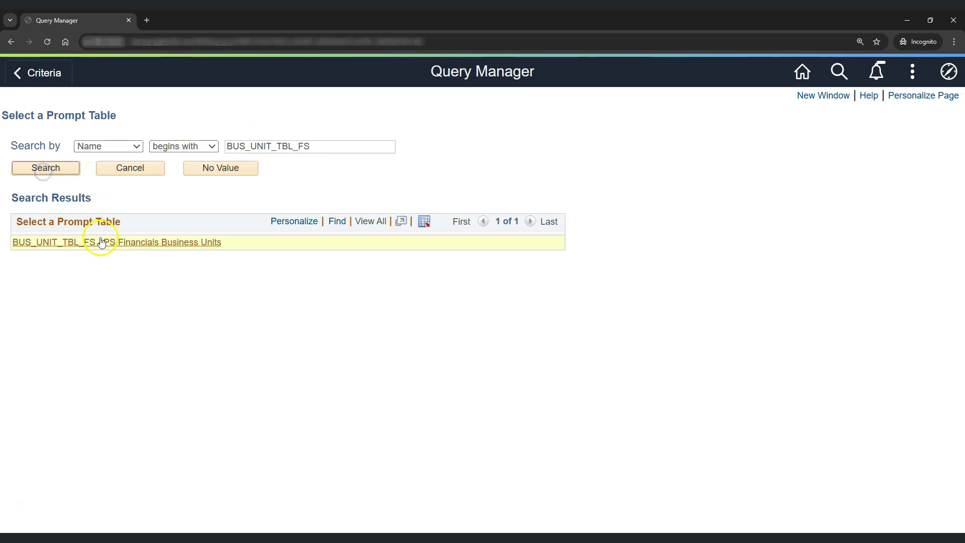
pyautogui.click(117, 243)
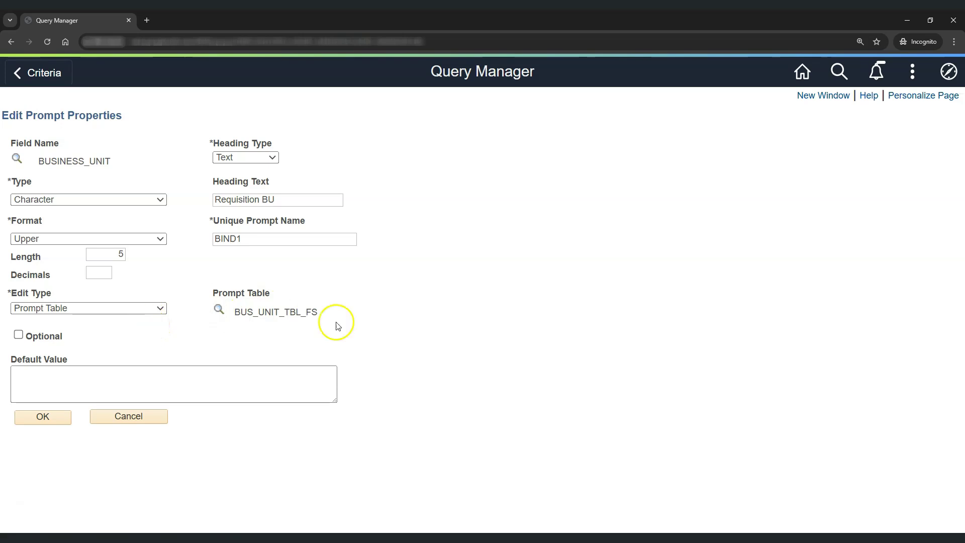
# Keep the business unit prompt non-optional, set its default value to US001 and confirm the prompt properties
pyautogui.click(19, 336)
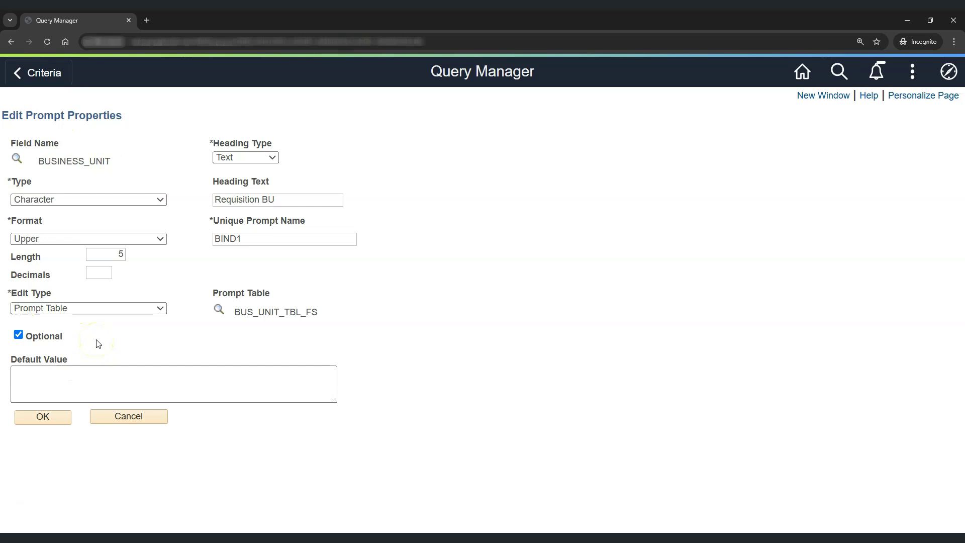
pyautogui.click(18, 336)
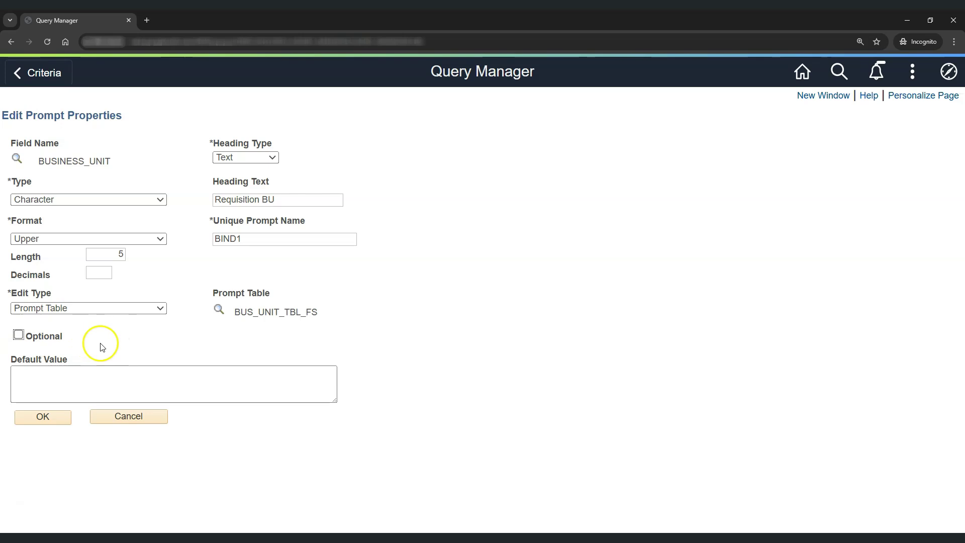
pyautogui.click(39, 380)
pyautogui.click(47, 378)
pyautogui.write('US001')
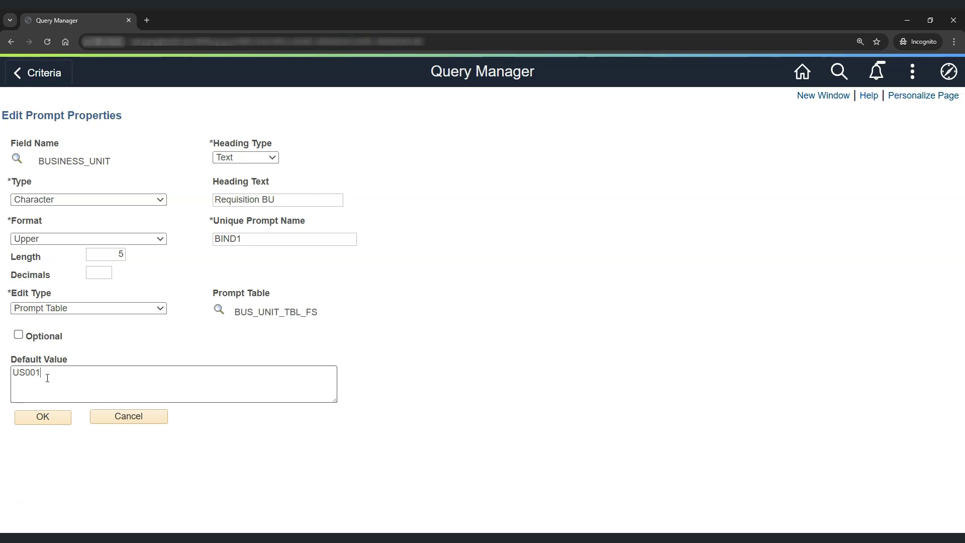
pyautogui.click(47, 416)
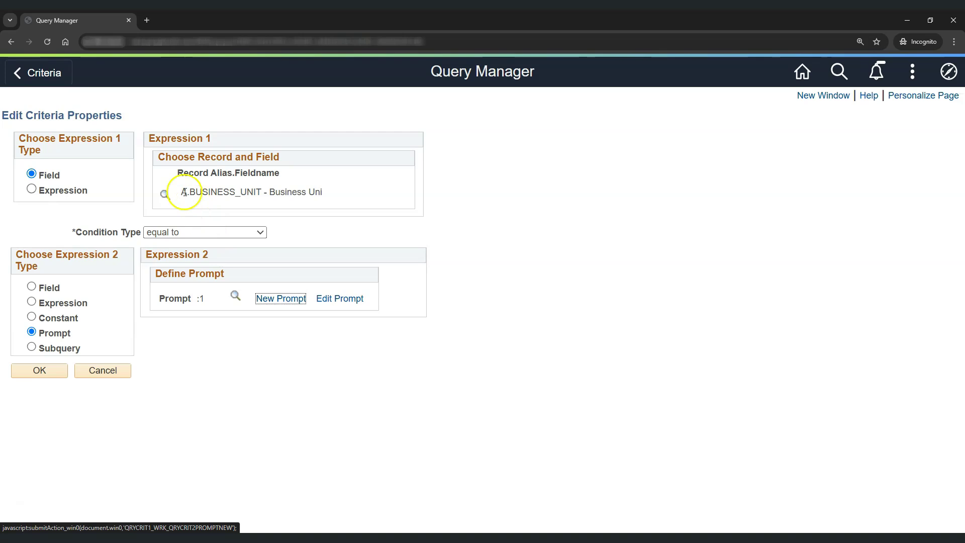
pyautogui.click(203, 299)
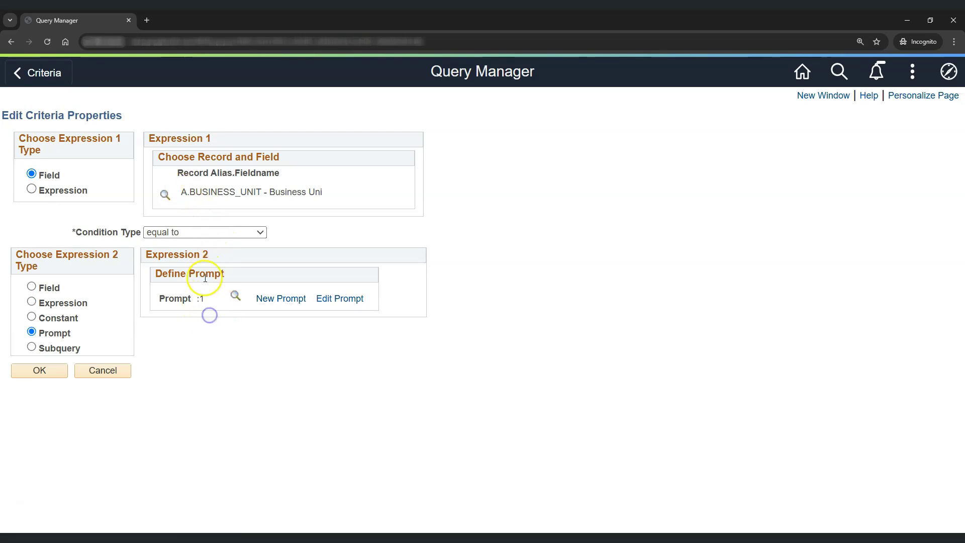
# Confirm the business unit criterion with prompt :1 as its Expression 2
pyautogui.click(55, 373)
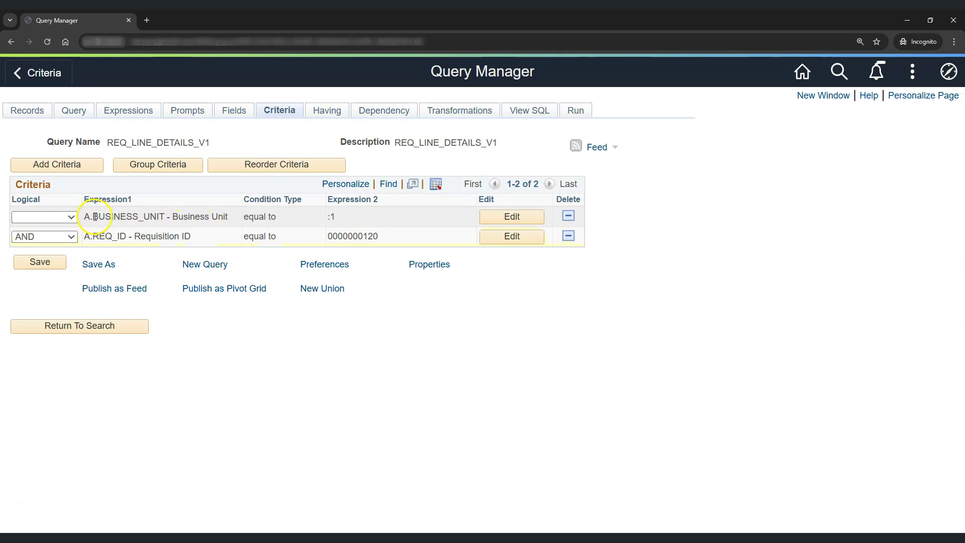
pyautogui.moveTo(92, 217); pyautogui.dragTo(165, 218)
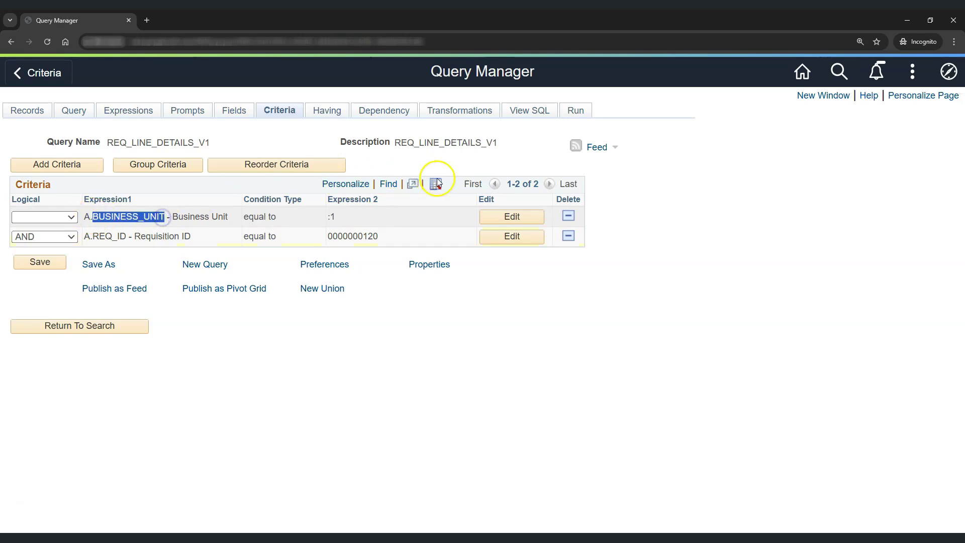
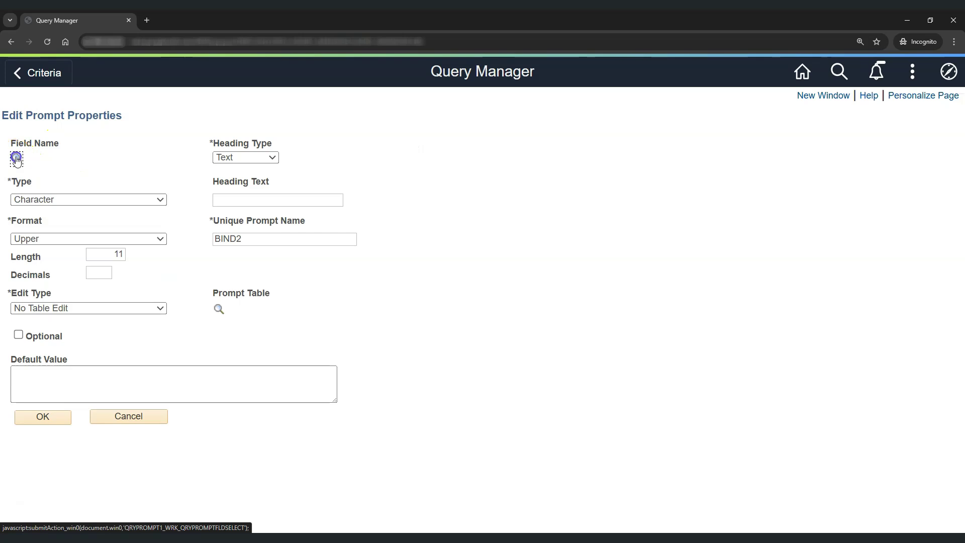
# Choose REQ_ID as the field of the new prompt, keep the remaining default properties and confirm the prompt
pyautogui.click(247, 139)
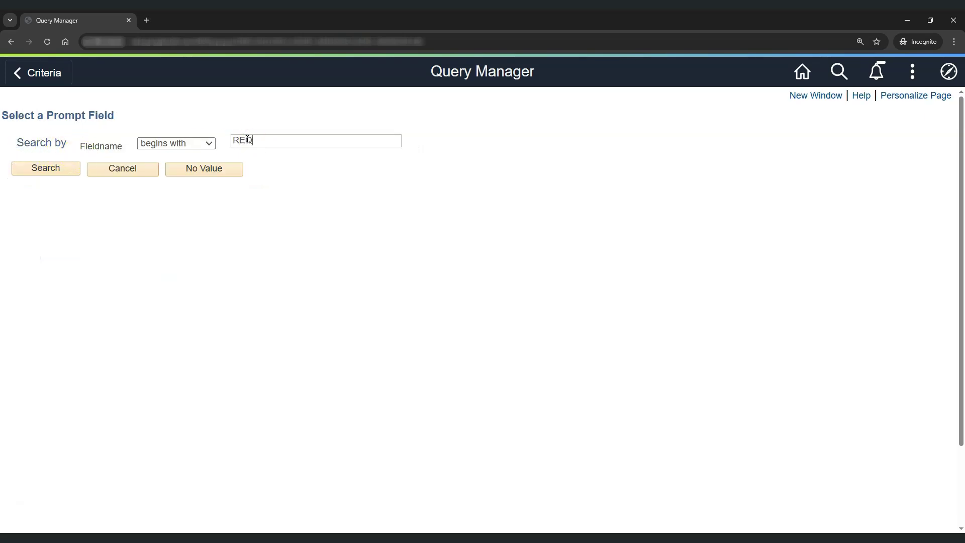
pyautogui.press('Return')
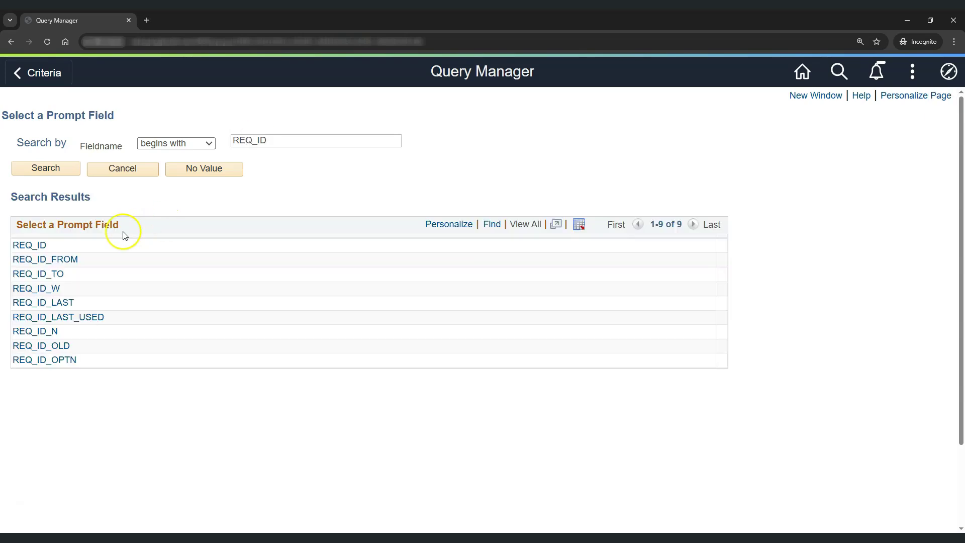
pyautogui.click(28, 244)
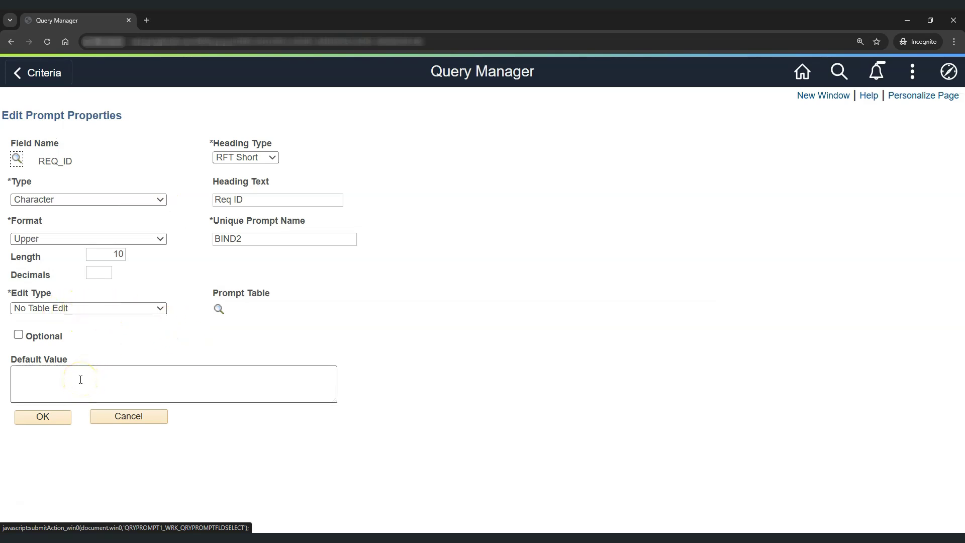
pyautogui.click(55, 417)
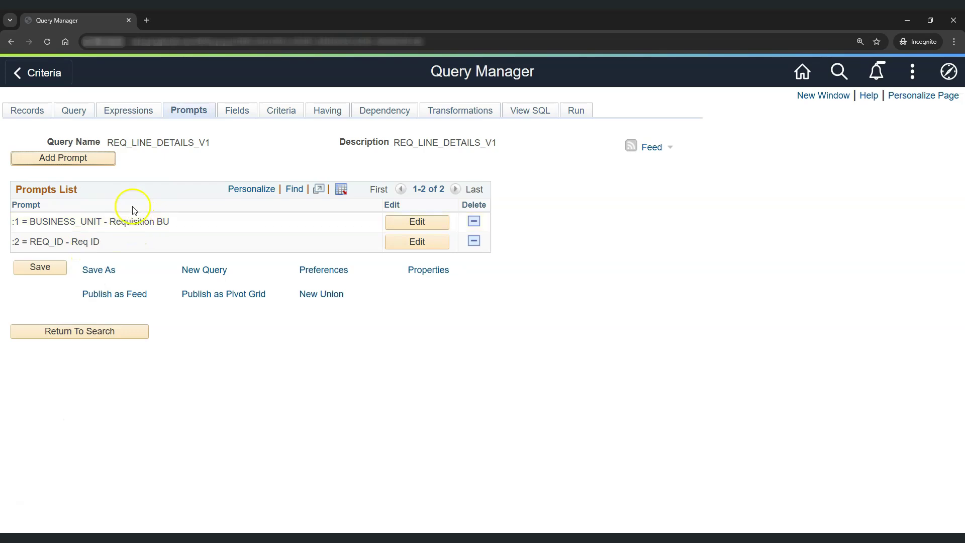
# Compare the REQ_ID prompt in the prompts list with the Expression 2 constant of the requisition ID criterion
pyautogui.moveTo(100, 241); pyautogui.dragTo(16, 242)
pyautogui.click(278, 112)
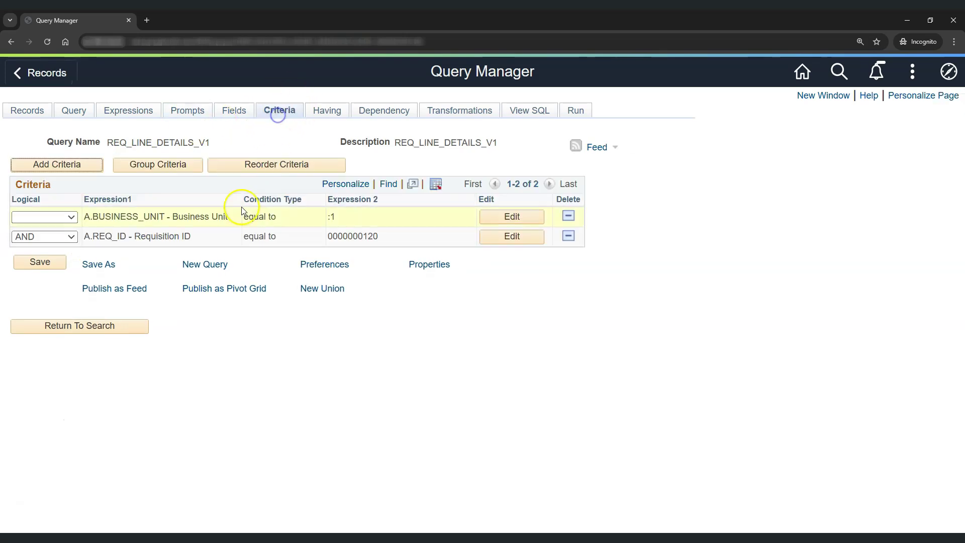
pyautogui.moveTo(93, 237); pyautogui.dragTo(185, 236)
pyautogui.click(129, 236)
pyautogui.moveTo(94, 236); pyautogui.dragTo(192, 235)
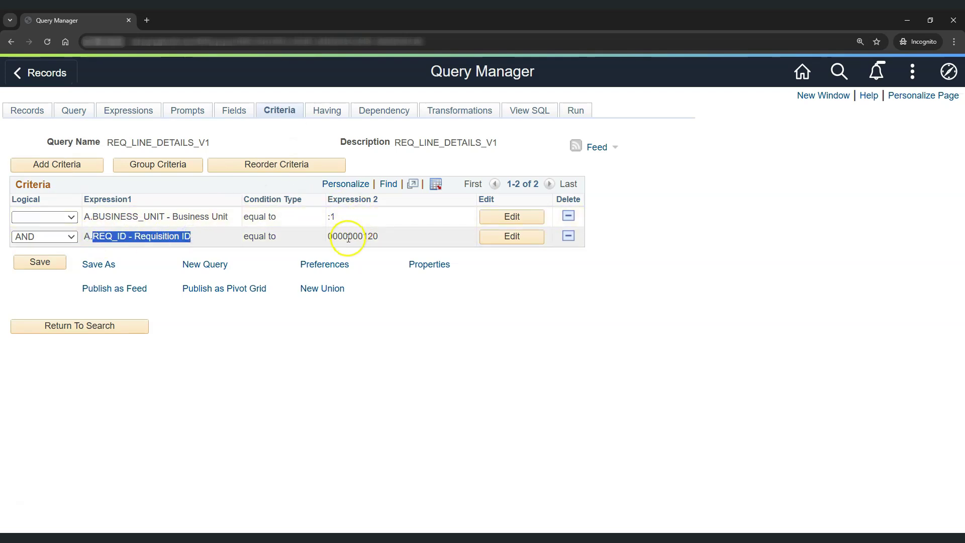
pyautogui.doubleClick(349, 237)
pyautogui.click(392, 236)
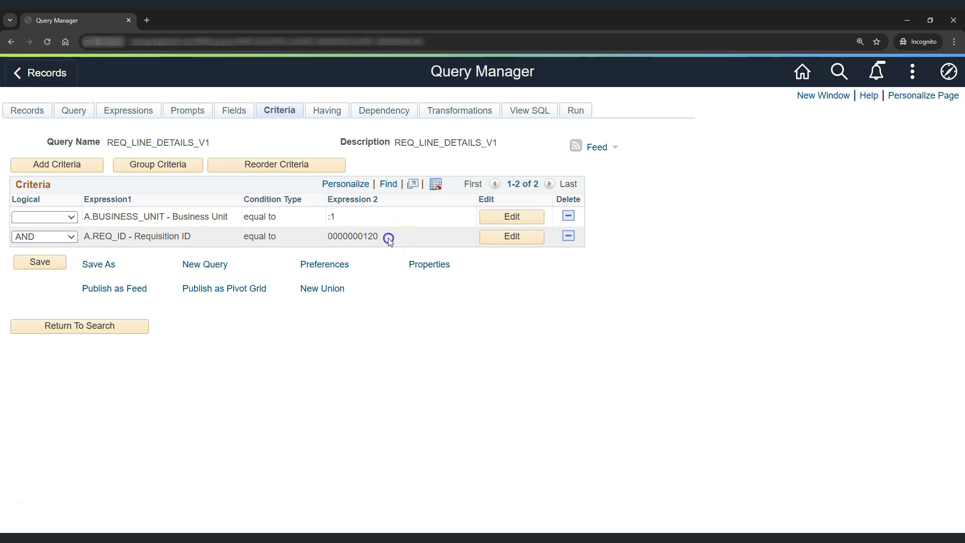
pyautogui.click(189, 110)
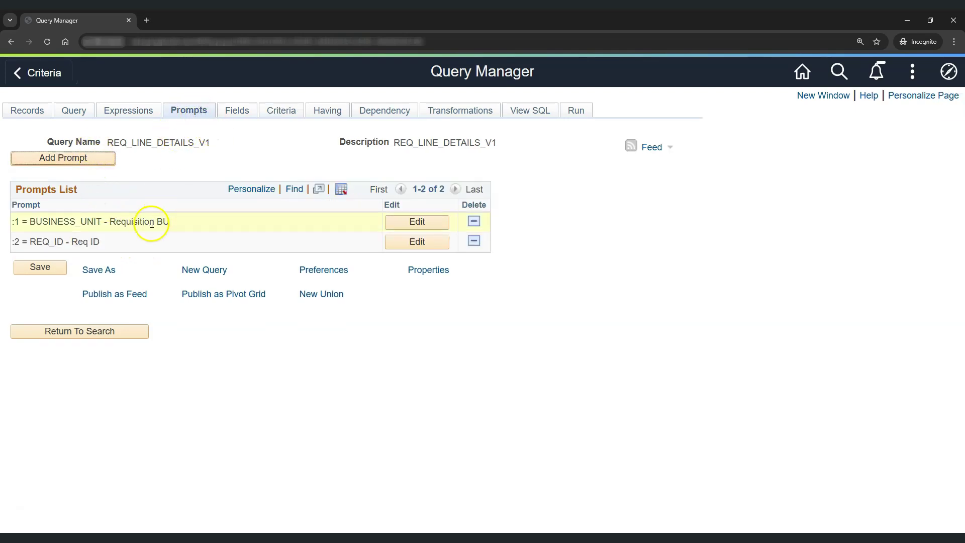
pyautogui.click(277, 115)
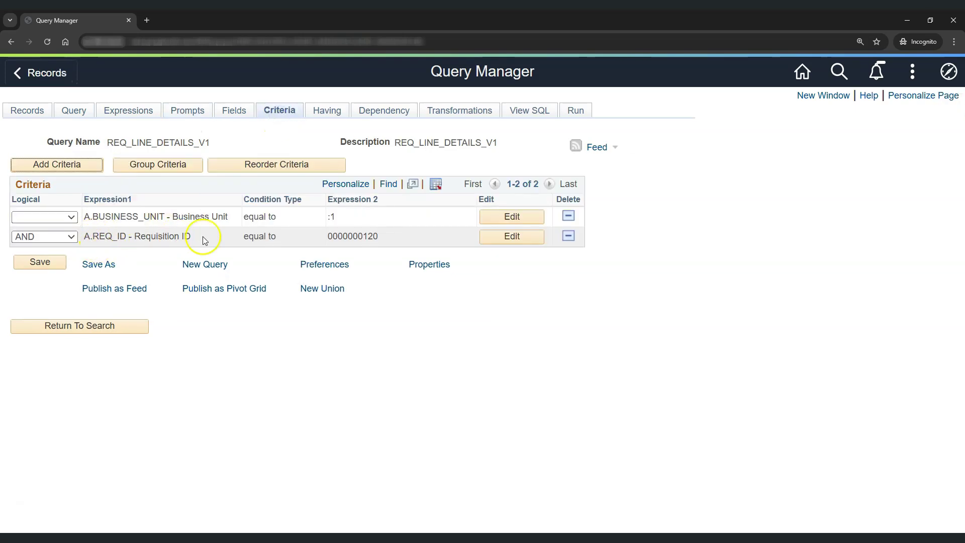
# Change the requisition ID criterion's Expression 2 type to Prompt, select the existing REQ_ID prompt :2 and confirm the criterion
pyautogui.click(513, 237)
pyautogui.click(230, 297)
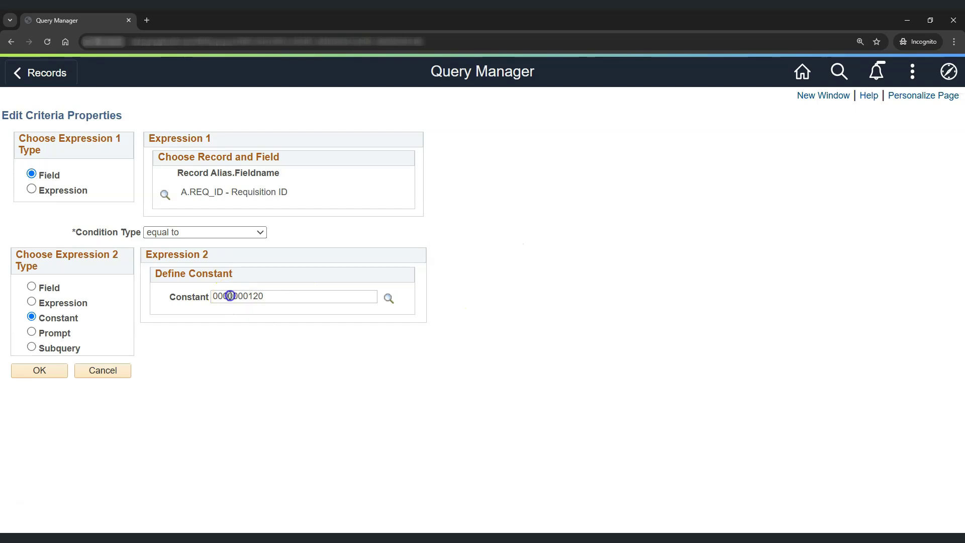
pyautogui.doubleClick(230, 296)
pyautogui.click(211, 344)
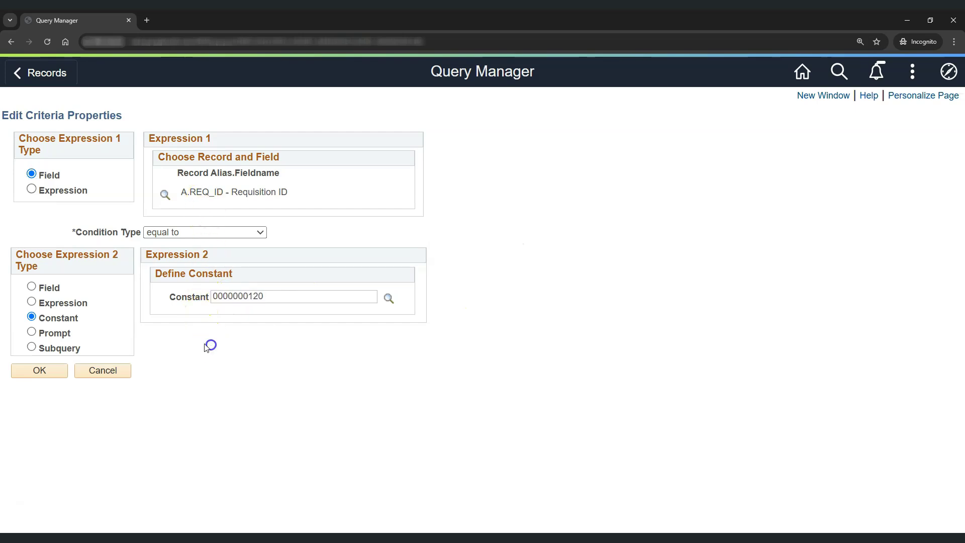
pyautogui.click(47, 332)
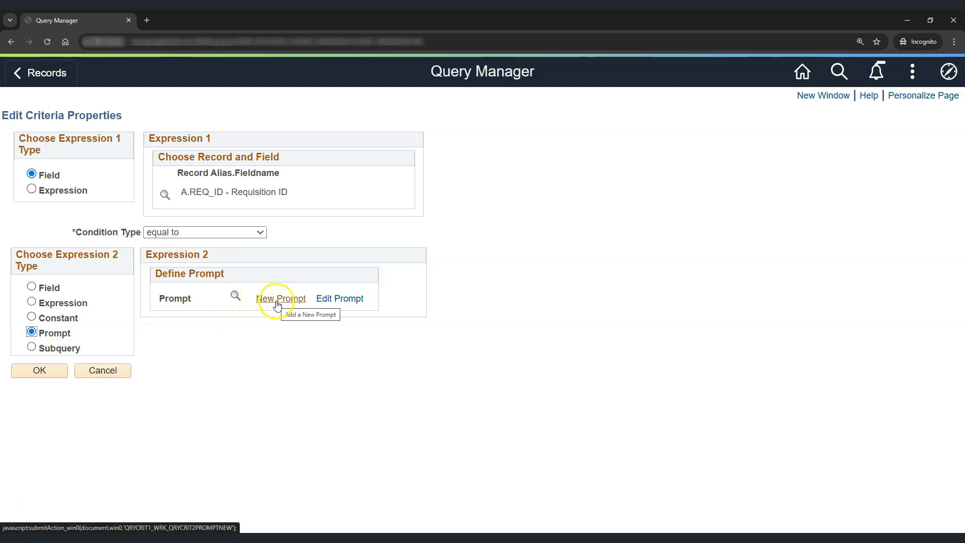
pyautogui.click(235, 297)
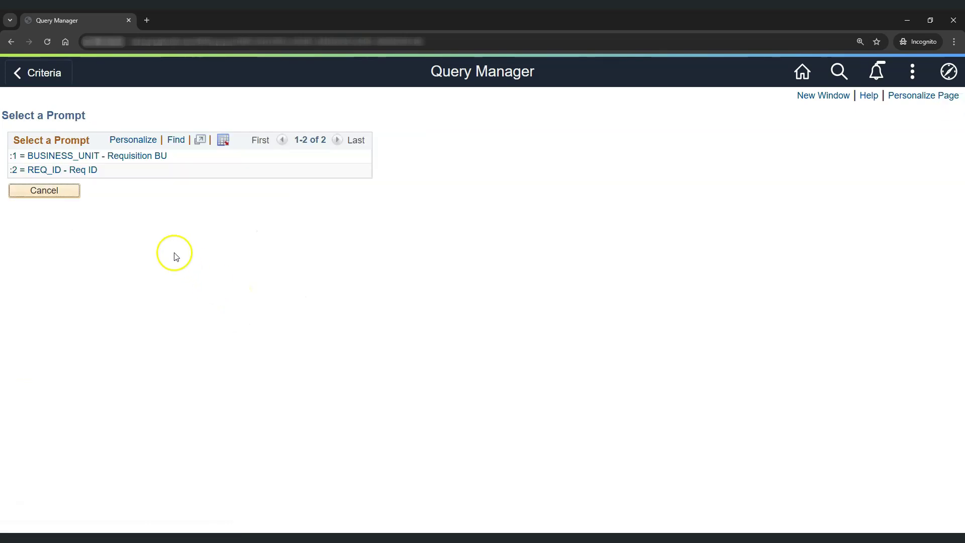
pyautogui.click(78, 171)
pyautogui.click(40, 369)
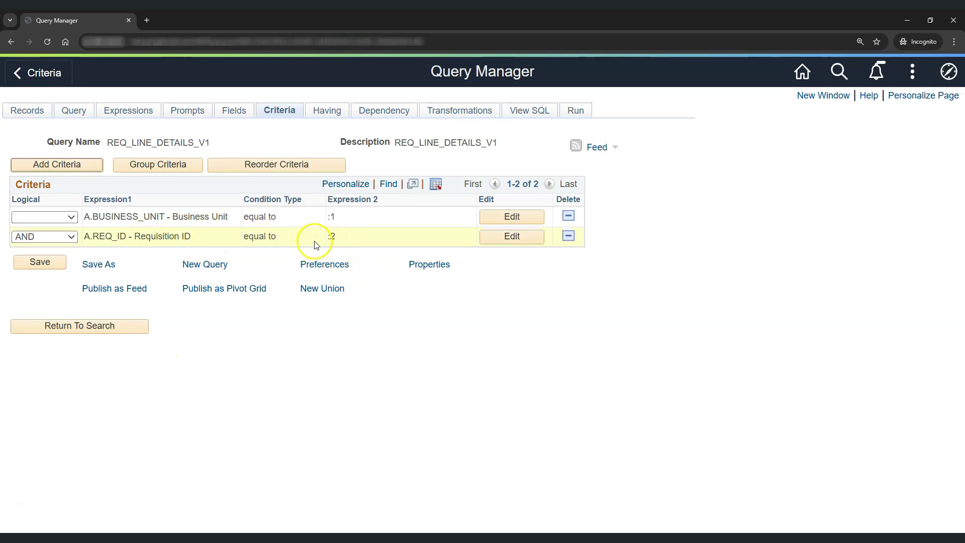
pyautogui.click(332, 237)
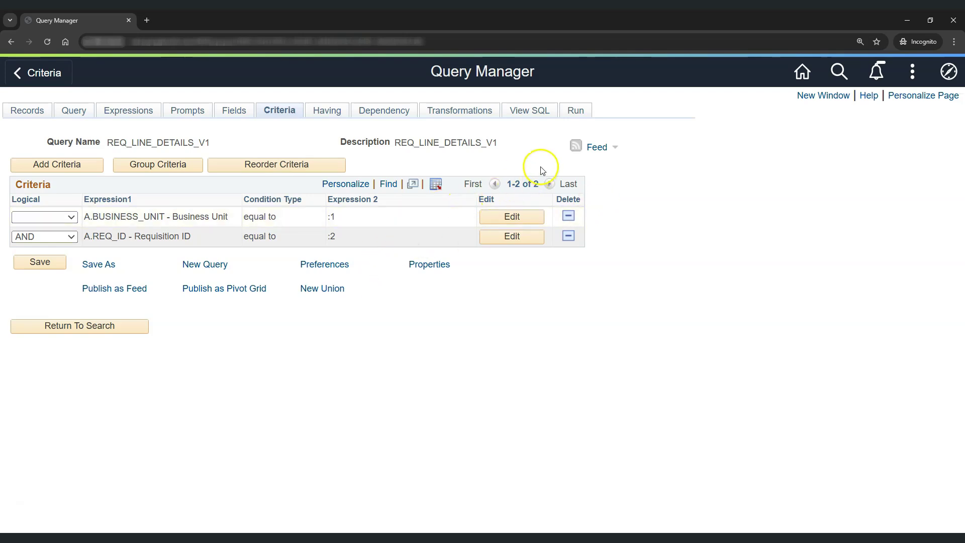
pyautogui.moveTo(191, 236); pyautogui.dragTo(92, 236)
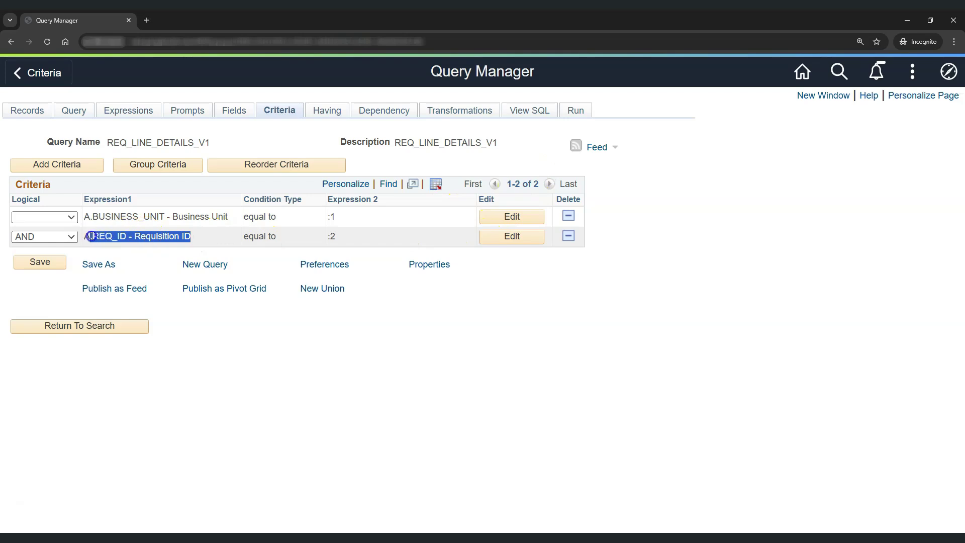
pyautogui.click(309, 351)
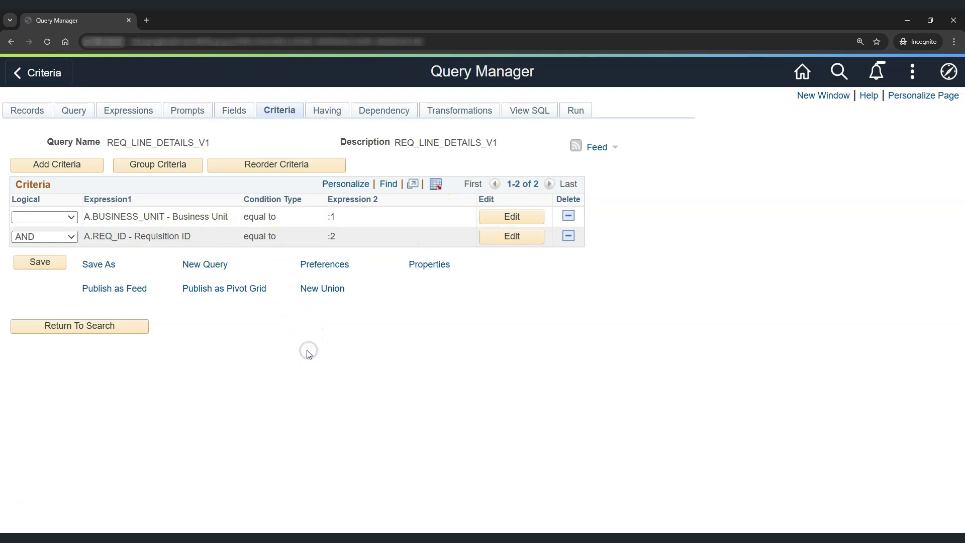
# Run REQ_LINE_DETAILS_V1 to open its runtime prompts and browse the business units offered for Requisition BU without choosing one
pyautogui.click(576, 112)
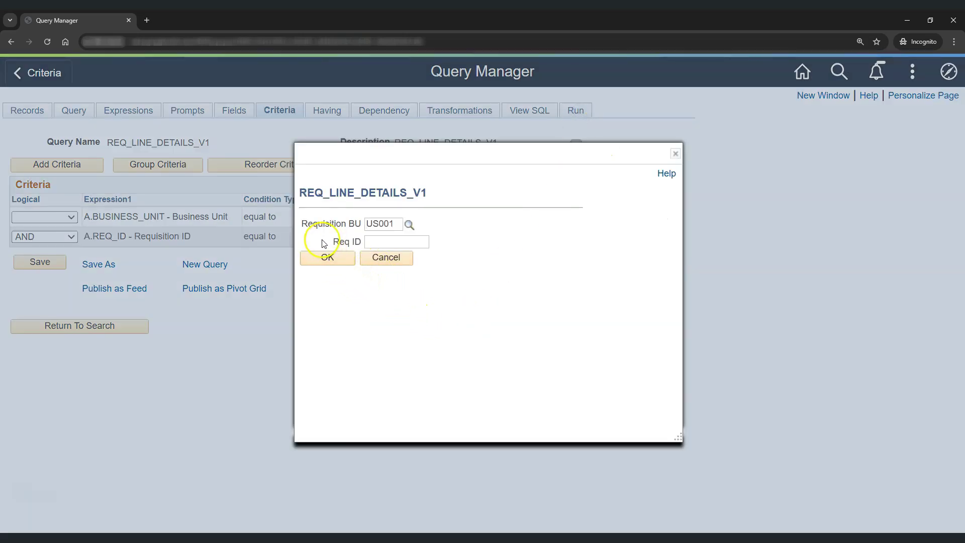
pyautogui.click(354, 249)
pyautogui.moveTo(366, 223); pyautogui.dragTo(397, 223)
pyautogui.click(393, 223)
pyautogui.click(410, 225)
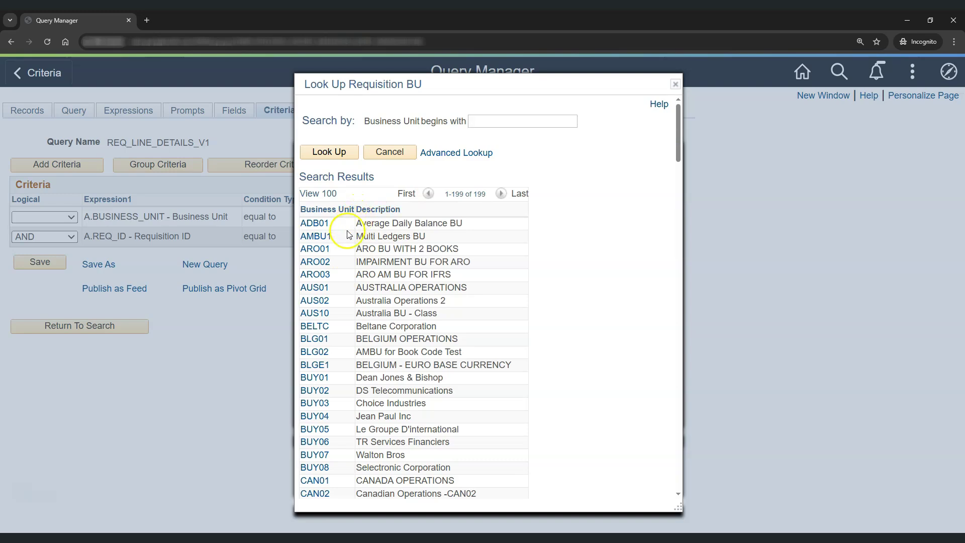
pyautogui.scroll(-5, 345, 247)
pyautogui.scroll(-15, 346, 247)
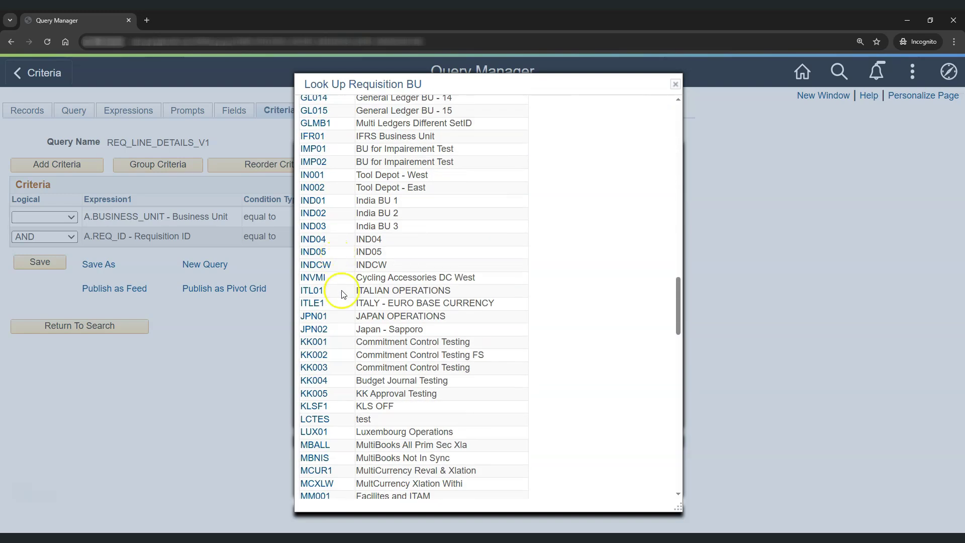
pyautogui.scroll(20, 344, 302)
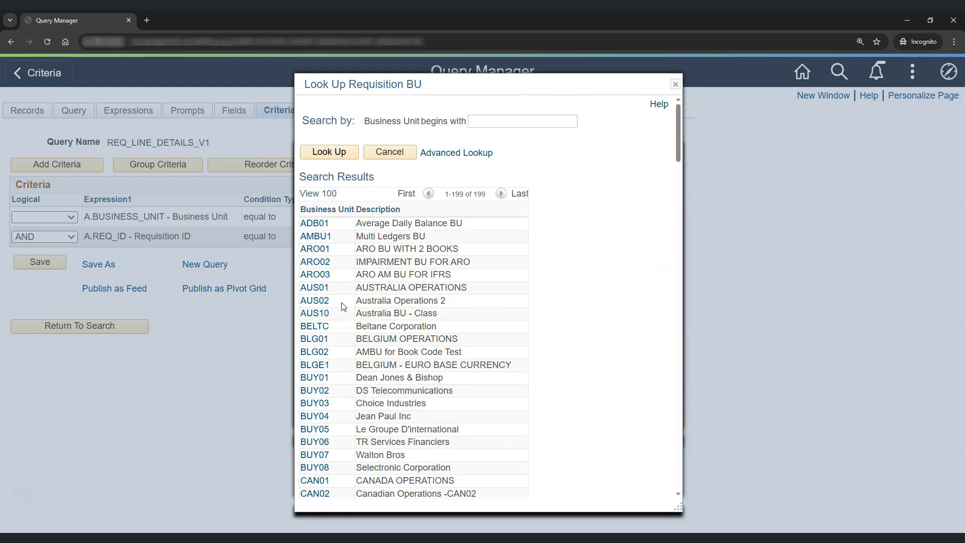
pyautogui.click(389, 152)
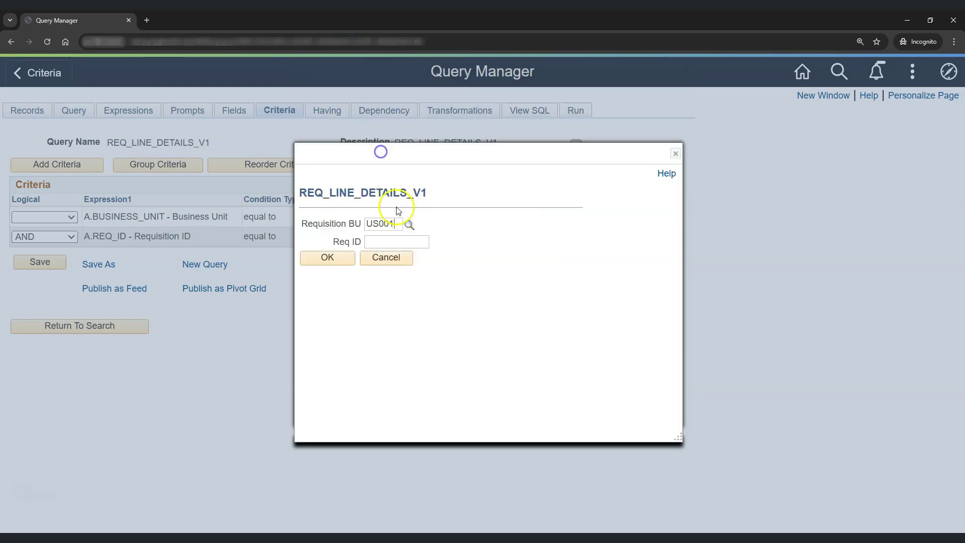
# Enter the requisition ID in the Req ID prompt and run the query for Requisition BU US001
pyautogui.click(376, 242)
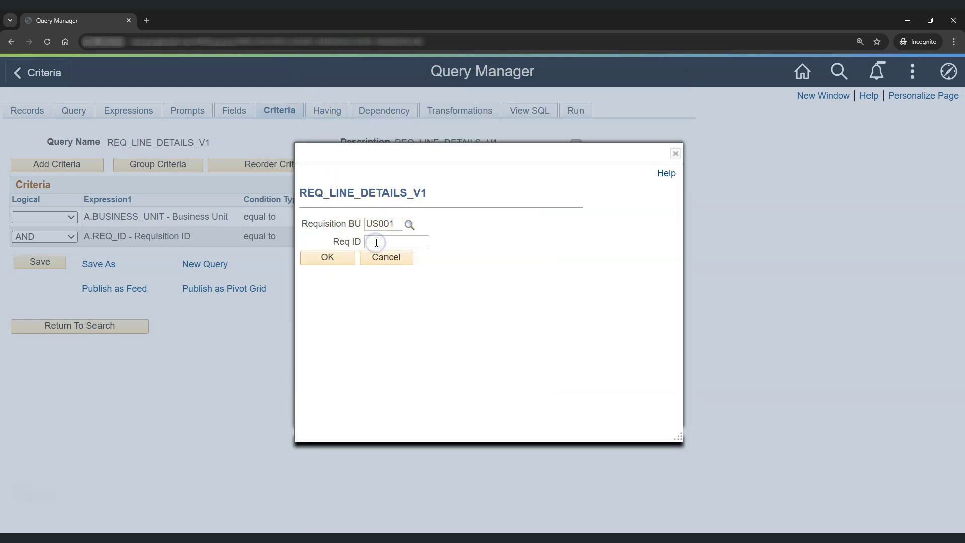
pyautogui.write('120')
pyautogui.click(329, 260)
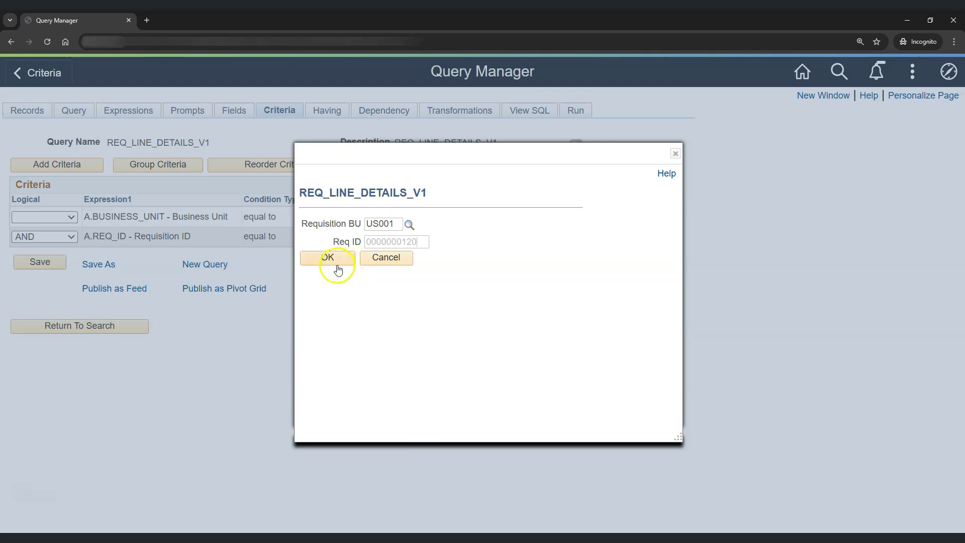
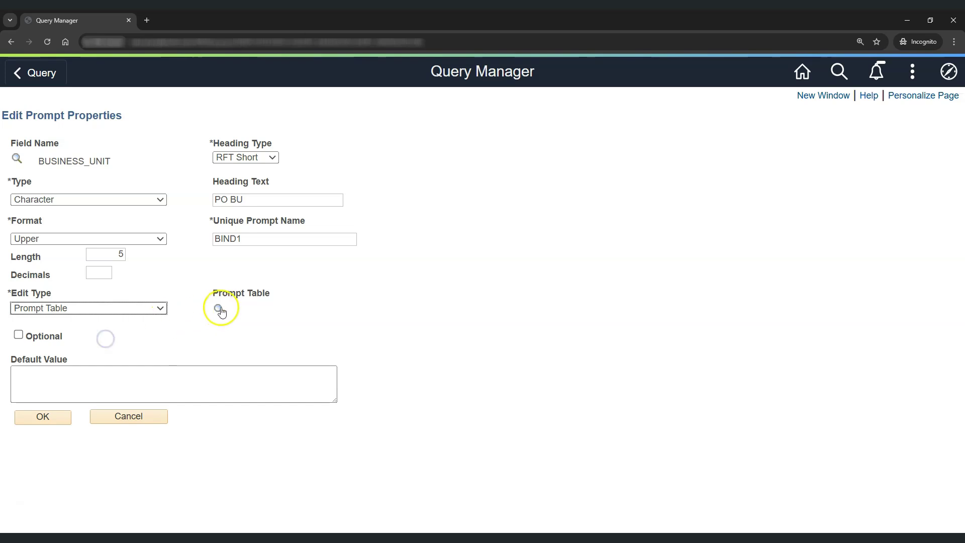
# Assign BUS_UNIT_TBL_FS as the prompt table of the PO BU prompt in the unsaved query
pyautogui.click(264, 147)
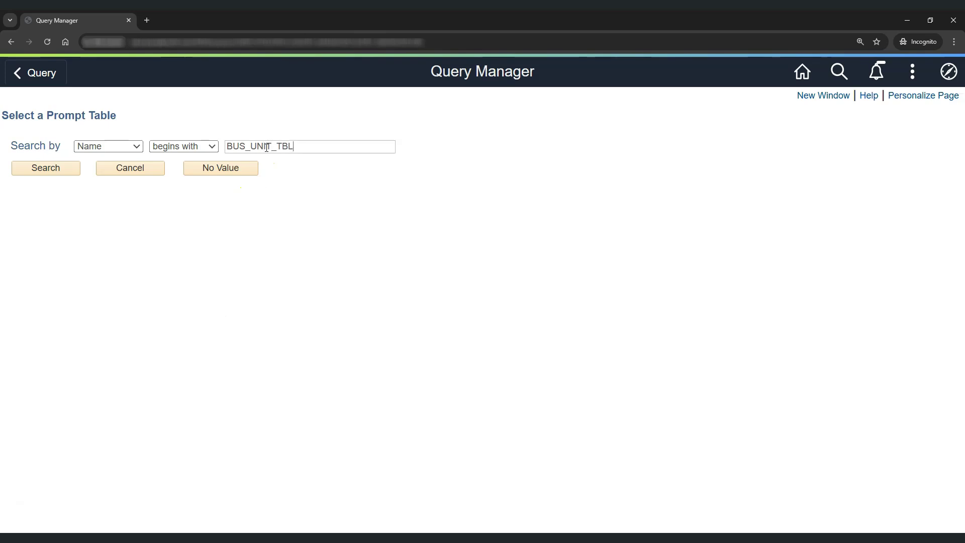
pyautogui.write('FS')
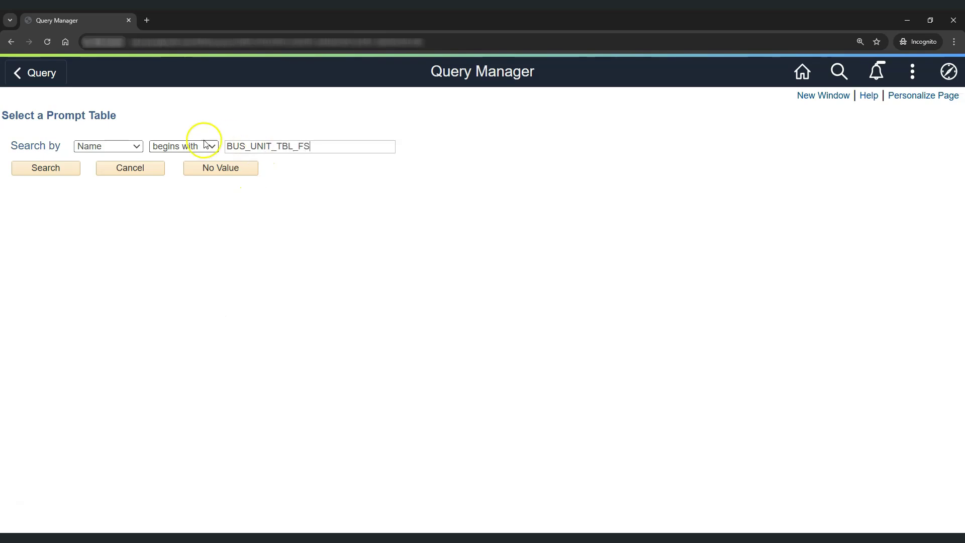
pyautogui.click(66, 168)
pyautogui.click(95, 250)
# Set the PO BU prompt's default value to US001, then confirm the prompt and its business unit criterion
pyautogui.click(69, 381)
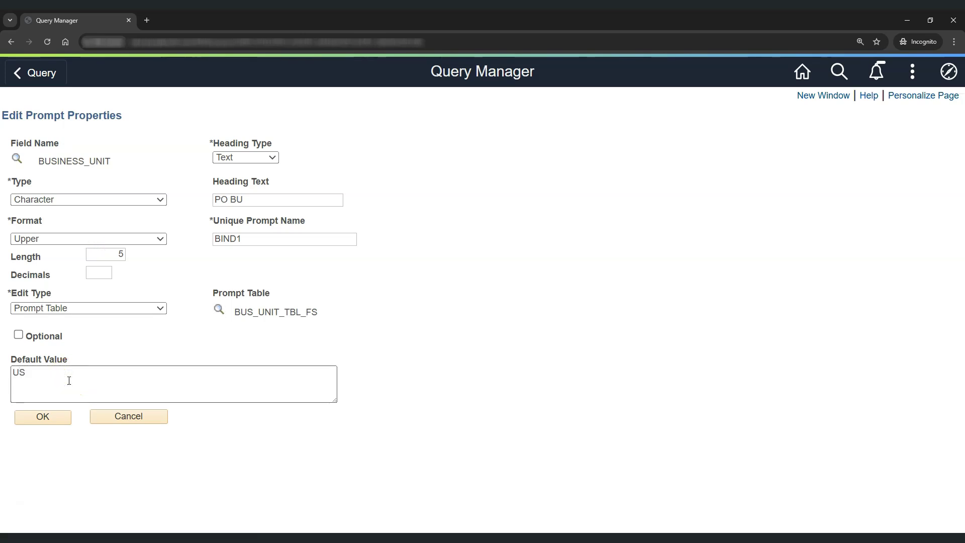
pyautogui.write('US001')
pyautogui.click(47, 418)
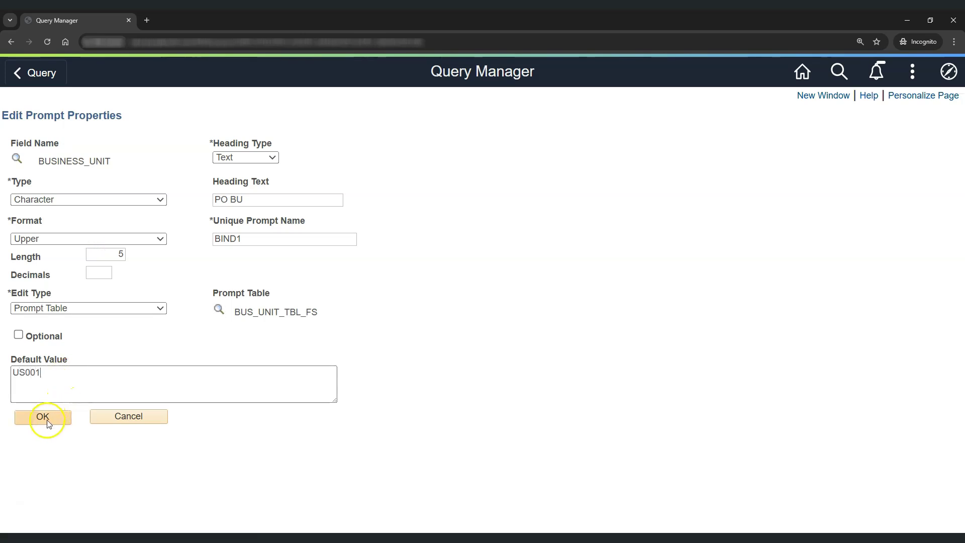
pyautogui.click(41, 374)
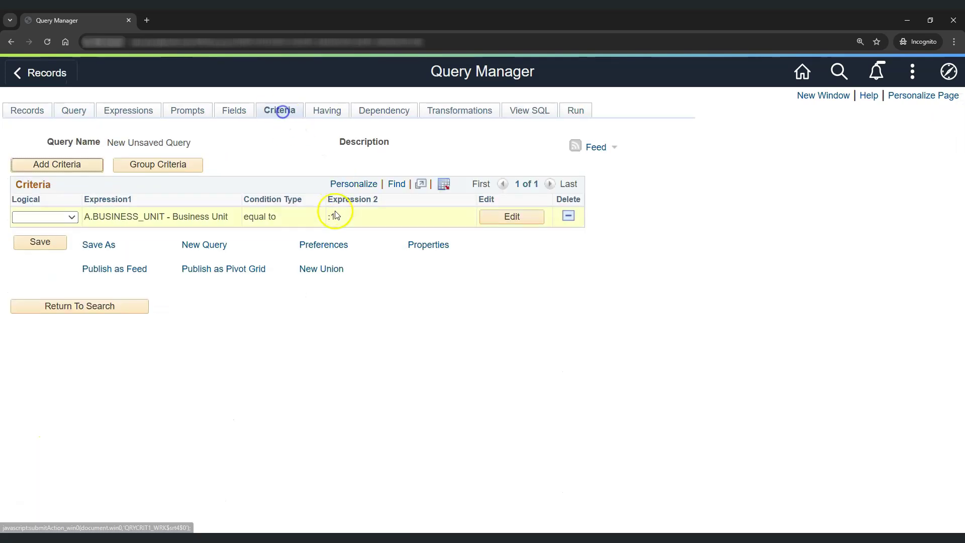
# Check the business unit criterion's prompt reference and locate the PO_DT purchase order date field in the PO_HDR record
pyautogui.doubleClick(330, 216)
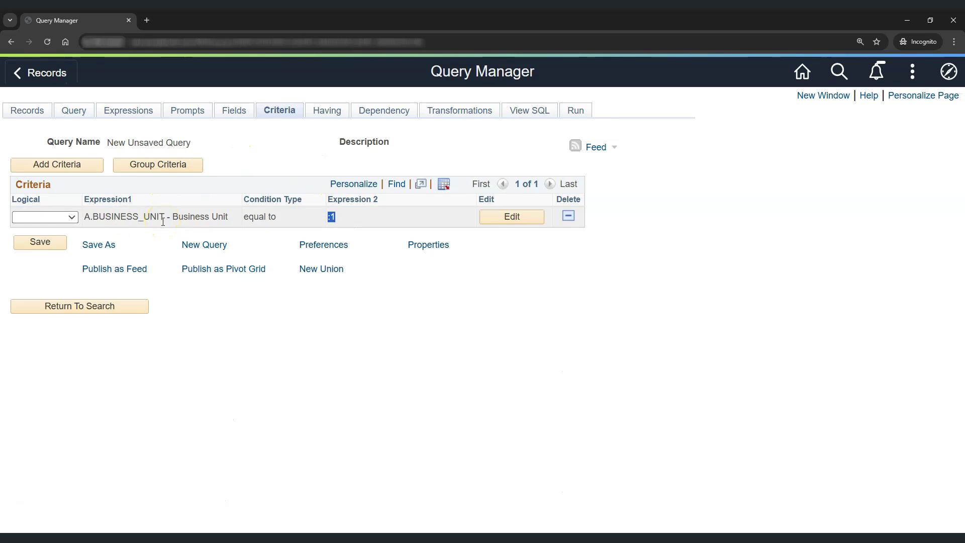
pyautogui.click(76, 112)
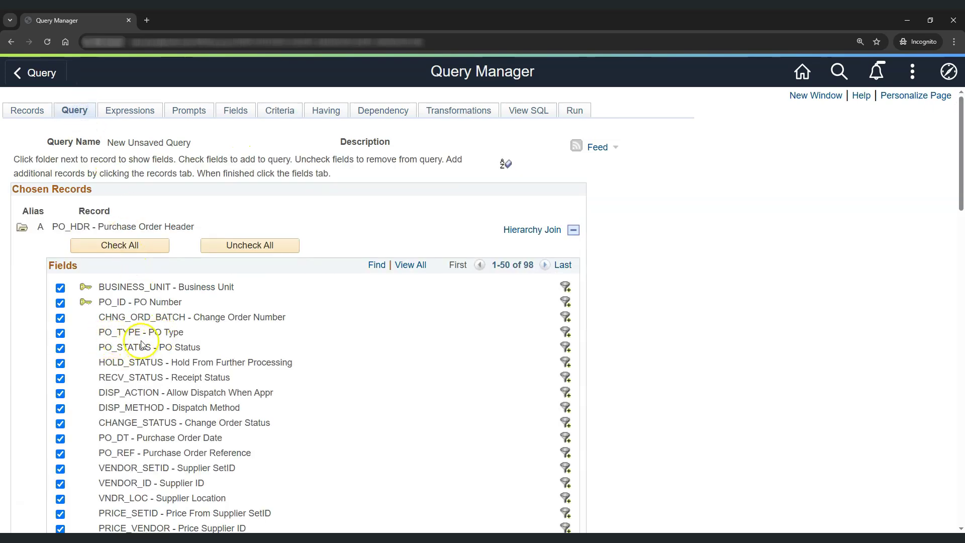
pyautogui.scroll(-2, 133, 342)
pyautogui.moveTo(112, 338); pyautogui.dragTo(99, 338)
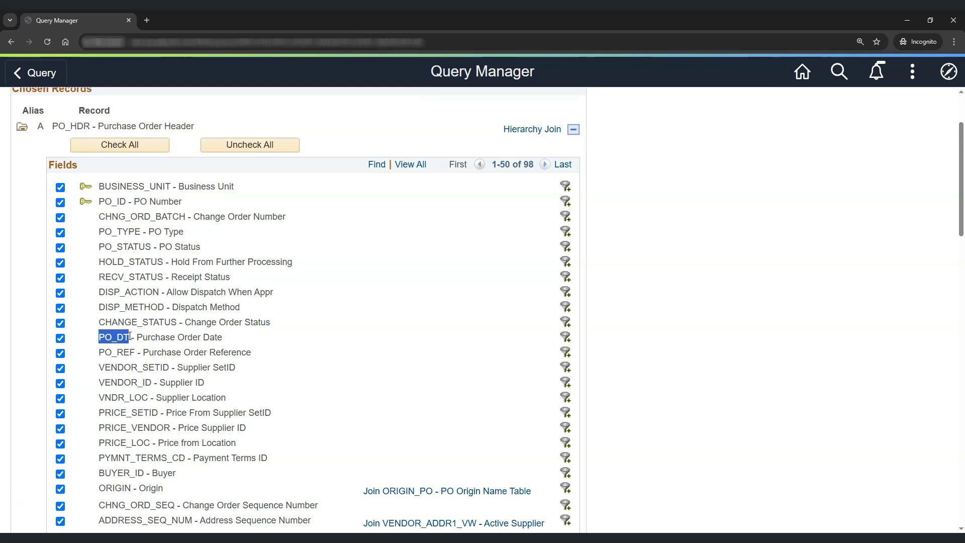
pyautogui.scroll(2, 196, 303)
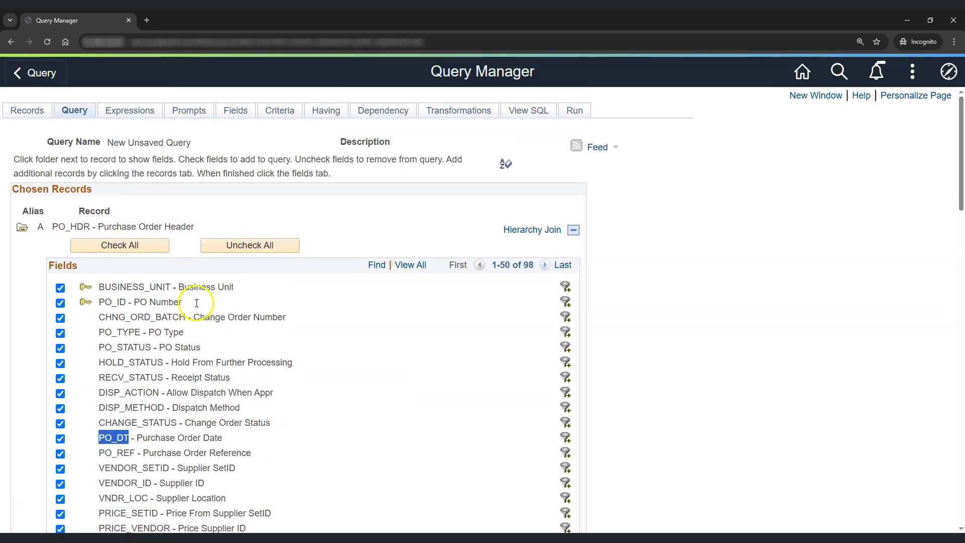
# Add a second prompt with heading text PO From Date, type Date and format None
pyautogui.click(190, 111)
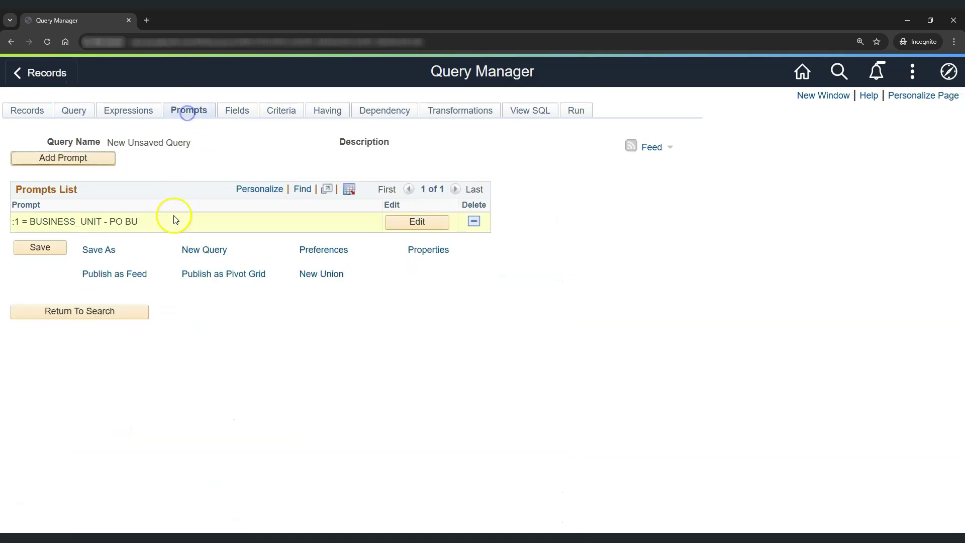
pyautogui.click(65, 158)
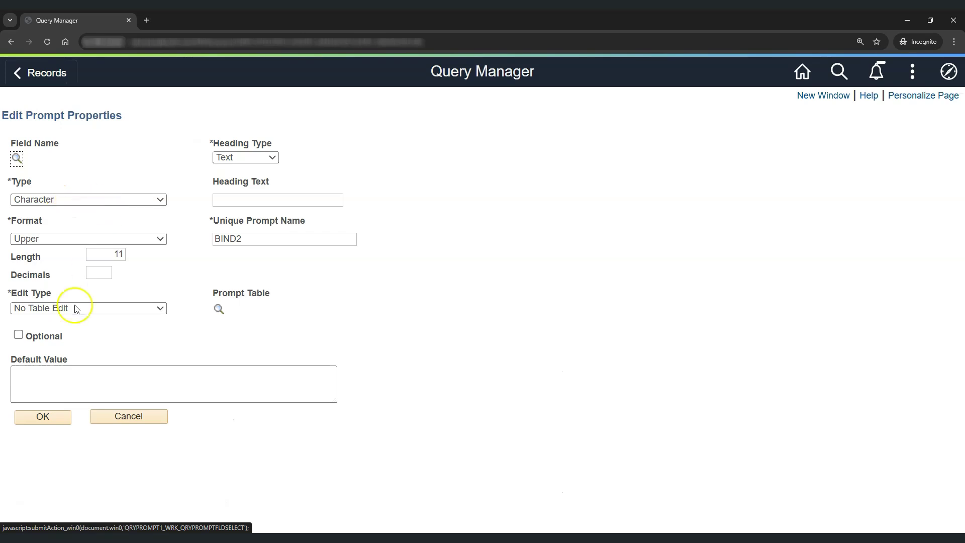
pyautogui.click(225, 201)
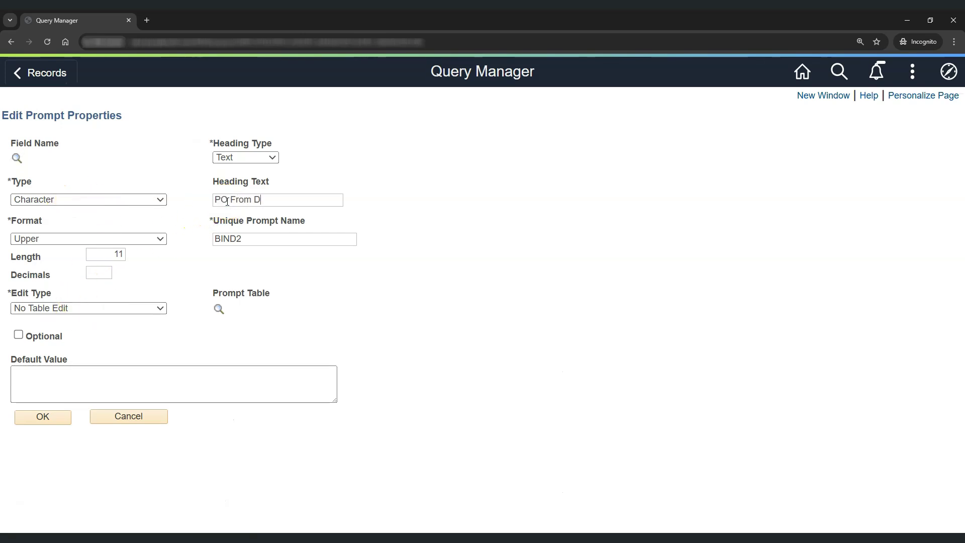
pyautogui.click(61, 199)
pyautogui.click(56, 226)
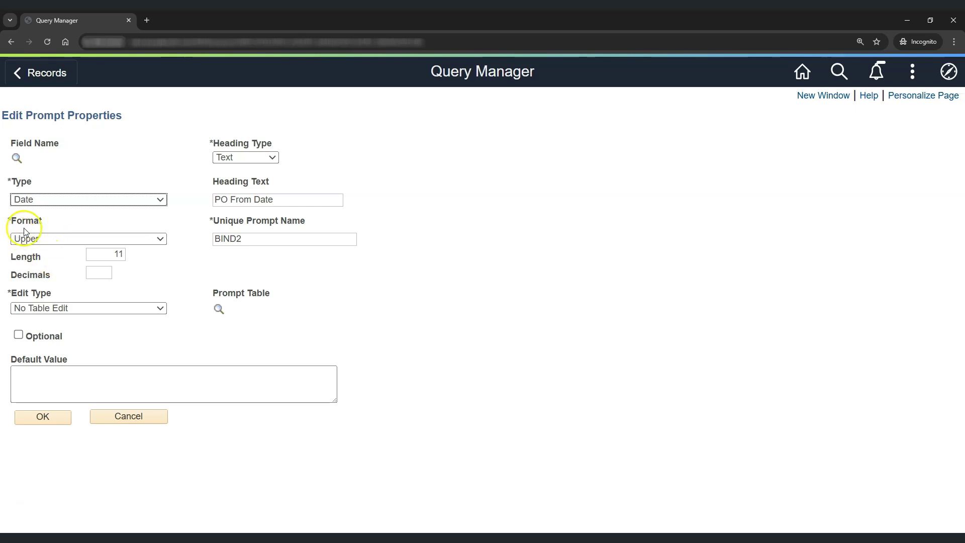
pyautogui.click(67, 239)
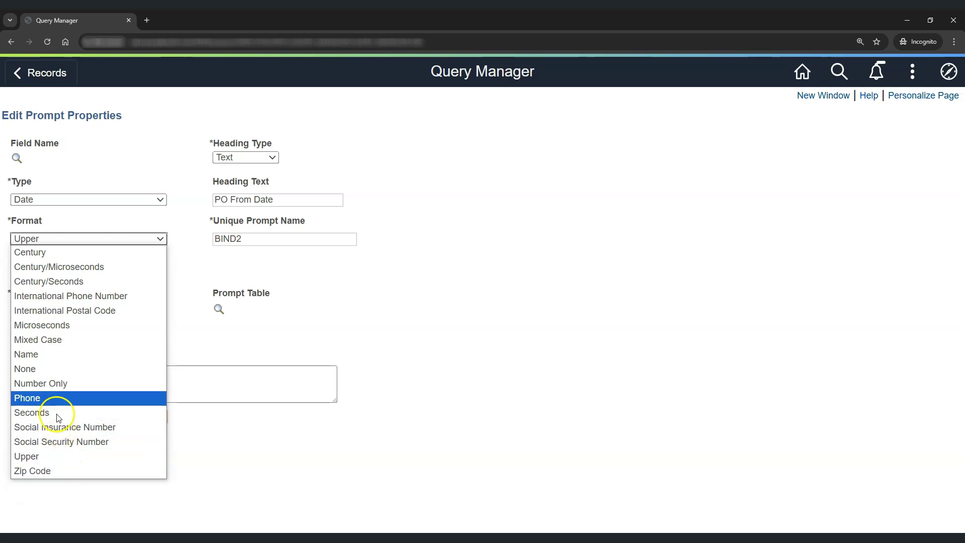
pyautogui.click(44, 372)
pyautogui.click(64, 381)
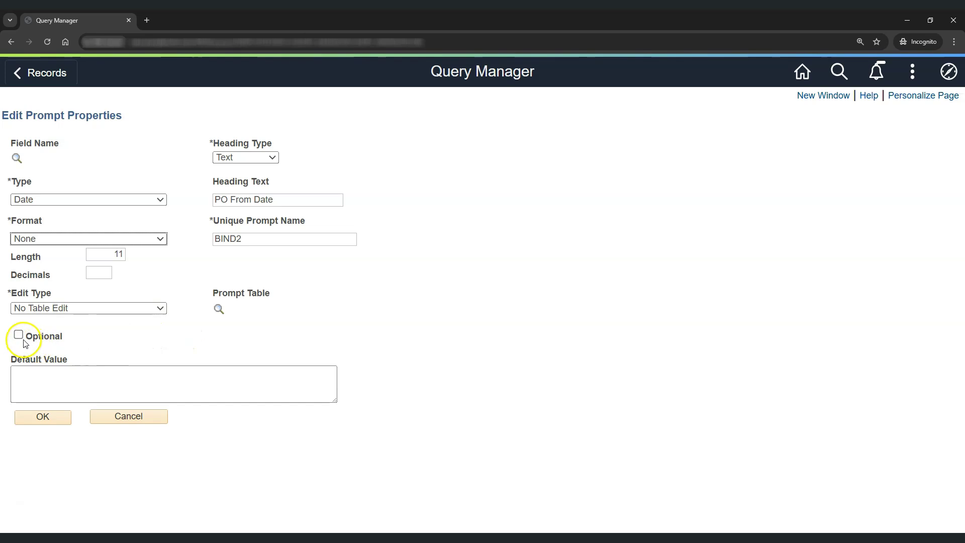
pyautogui.click(53, 418)
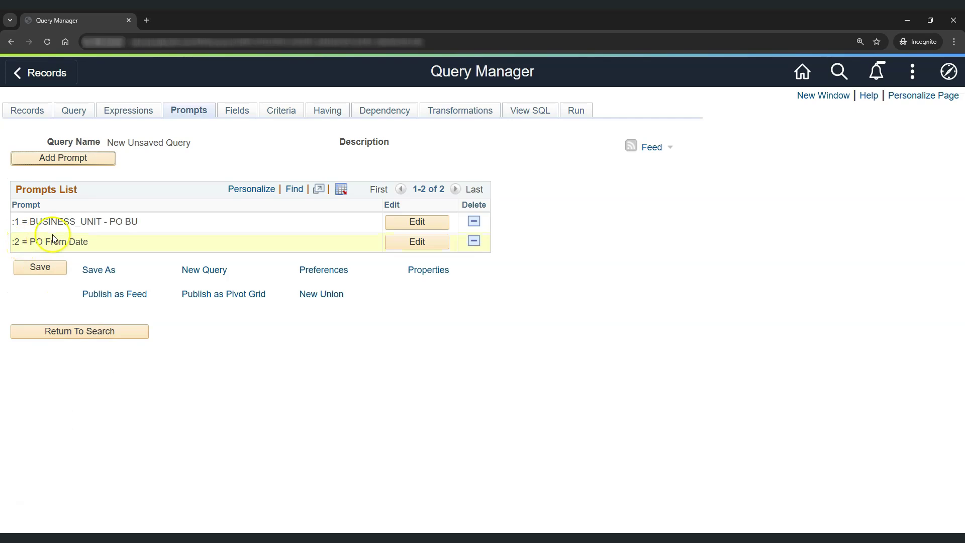
# Add a third prompt with heading text PO To Date, type Date and format None
pyautogui.click(79, 161)
pyautogui.click(110, 199)
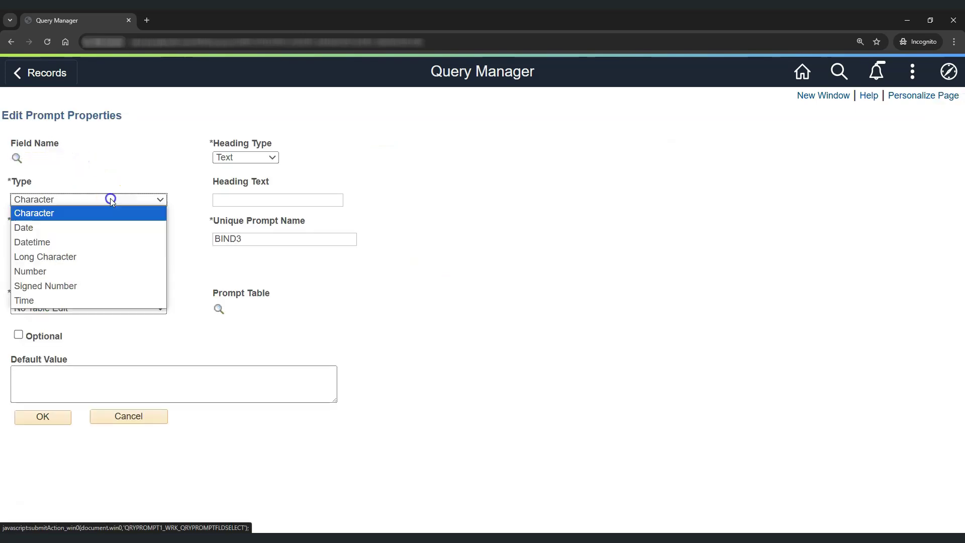
pyautogui.click(92, 228)
pyautogui.click(62, 238)
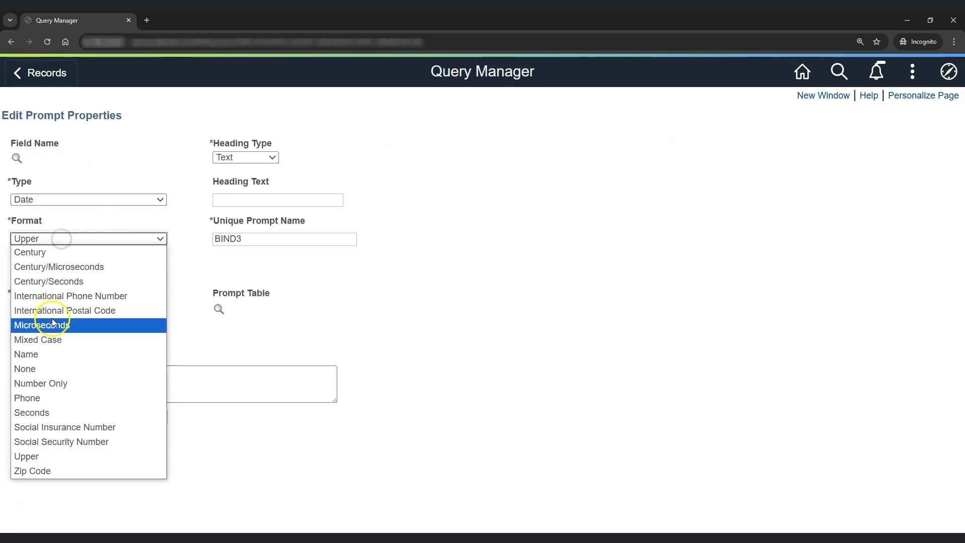
pyautogui.click(45, 368)
pyautogui.click(240, 200)
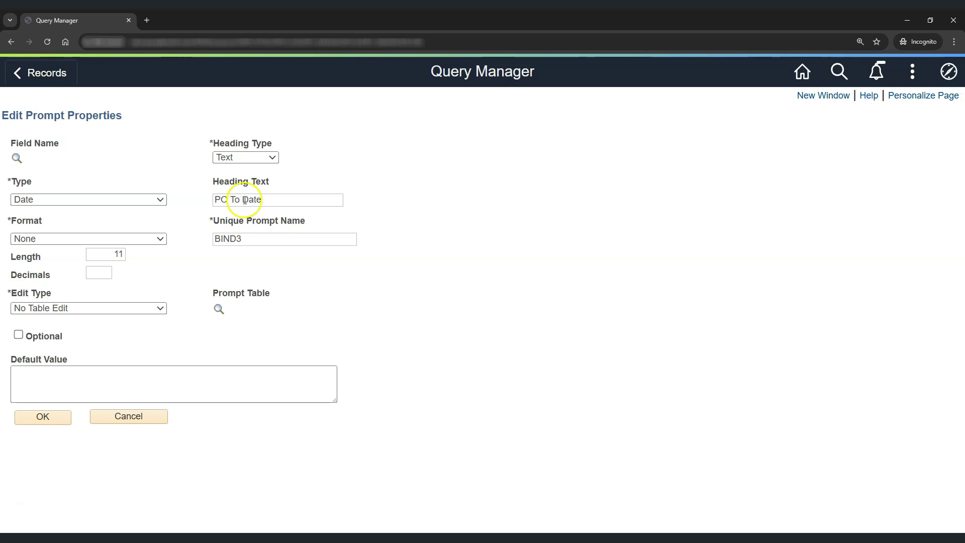
pyautogui.click(59, 417)
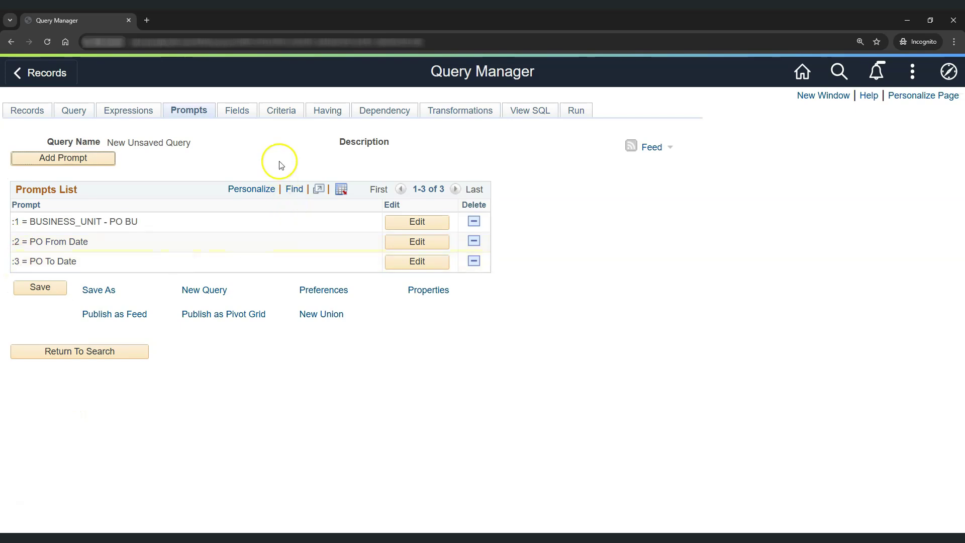
# Add a criterion on A.PO_DT - Purchase Order Date with condition type between and expression 2 type Expr - Expr
pyautogui.click(281, 115)
pyautogui.click(59, 161)
pyautogui.click(165, 193)
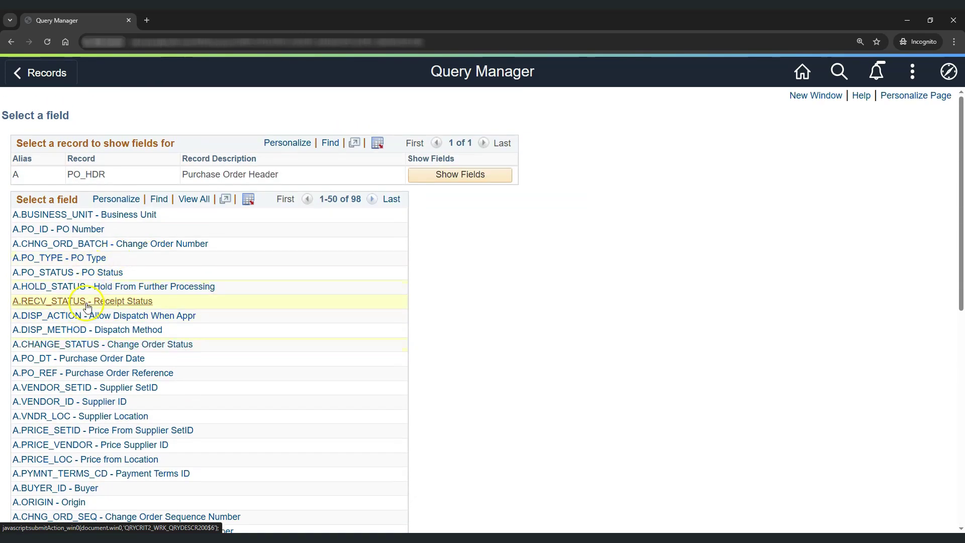
pyautogui.click(74, 358)
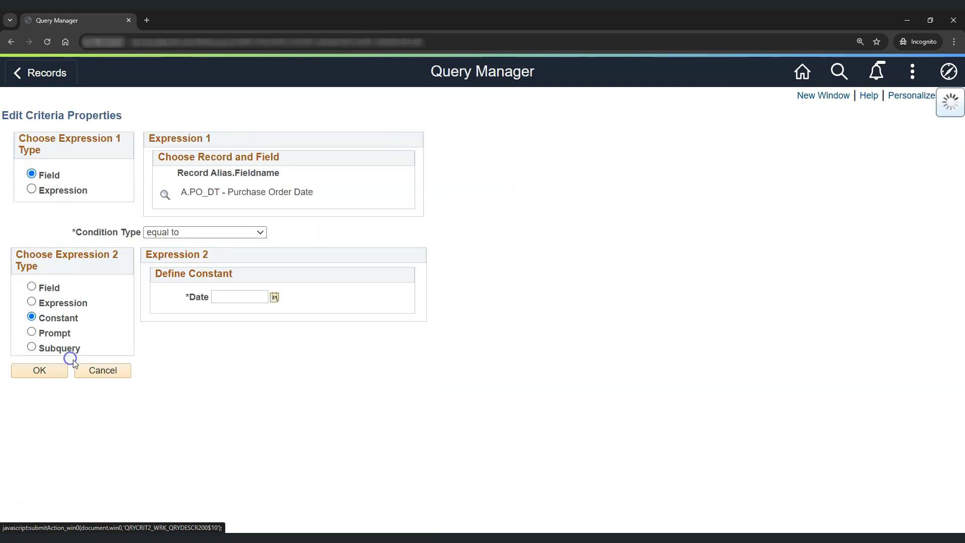
pyautogui.click(174, 233)
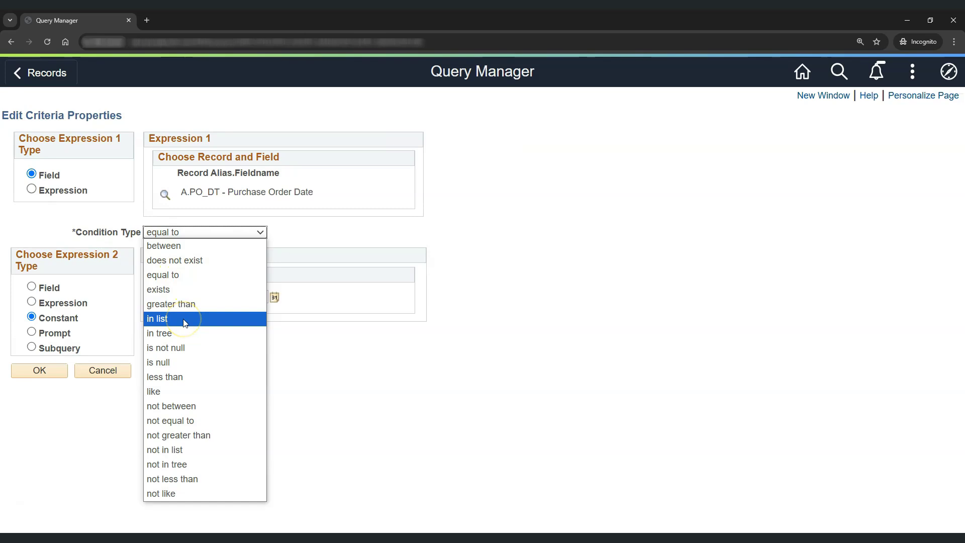
pyautogui.click(179, 246)
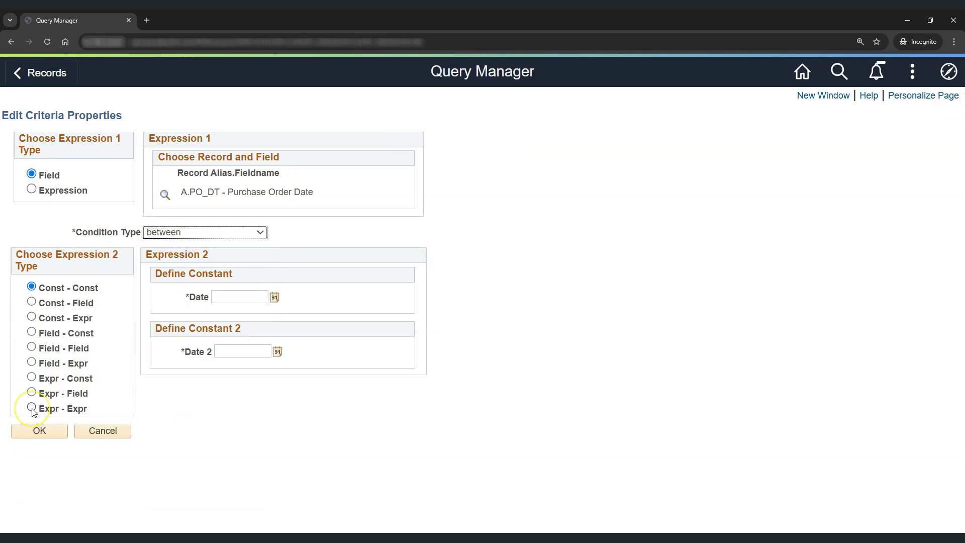
pyautogui.click(31, 408)
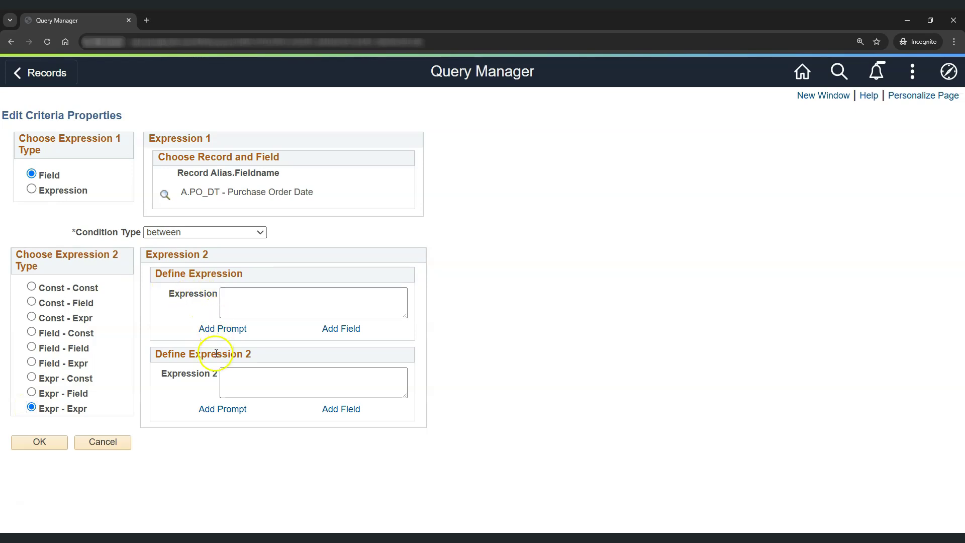
# Assign the PO From Date and PO To Date prompts as the two bounds of the PO_DT criterion and confirm it
pyautogui.click(223, 329)
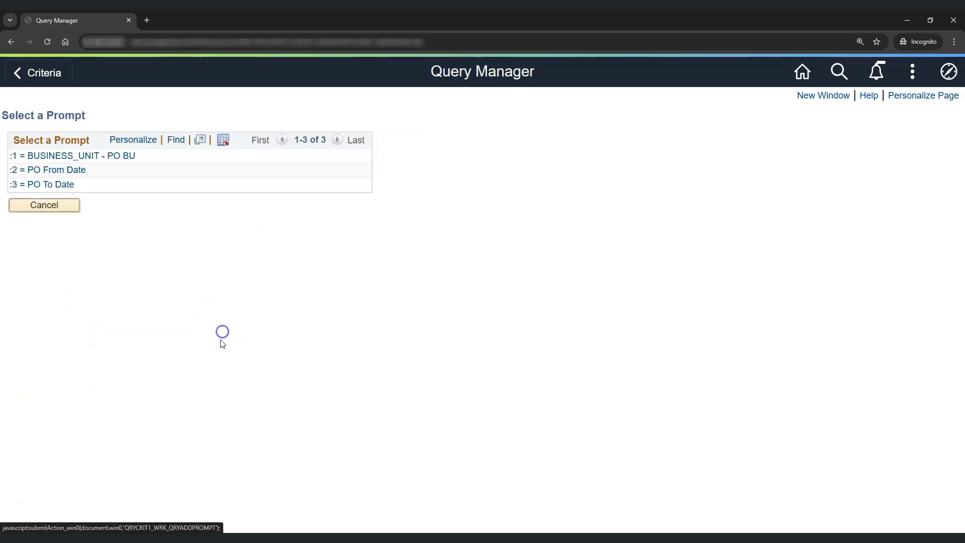
pyautogui.click(68, 176)
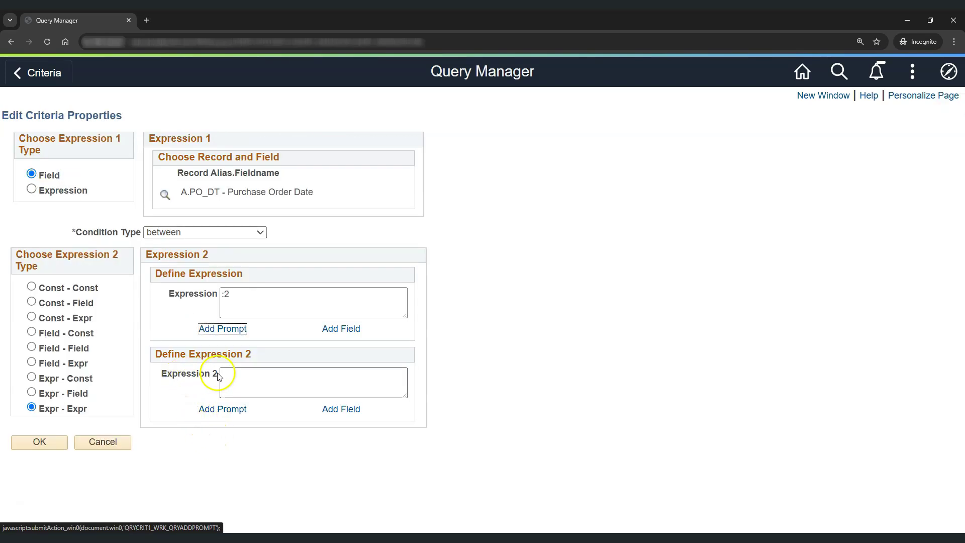
pyautogui.click(221, 410)
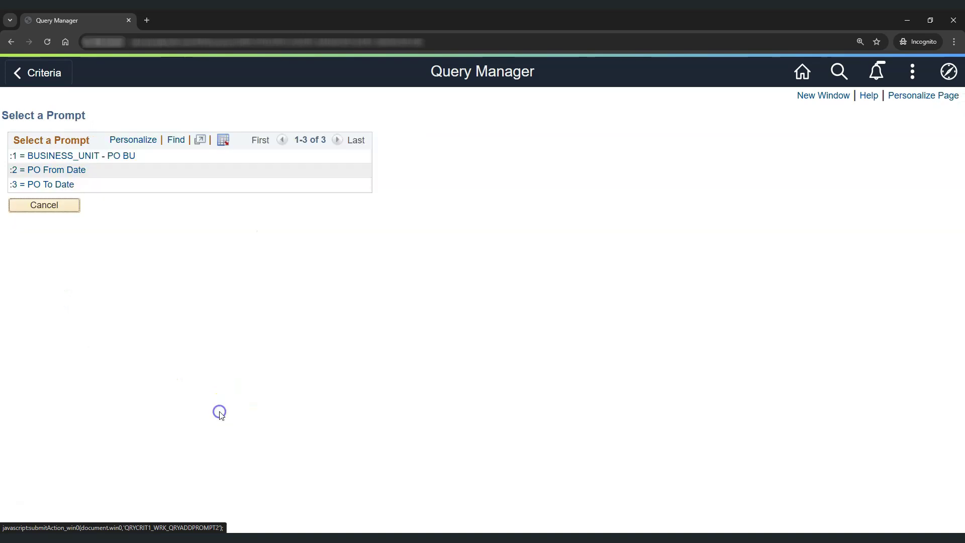
pyautogui.click(53, 186)
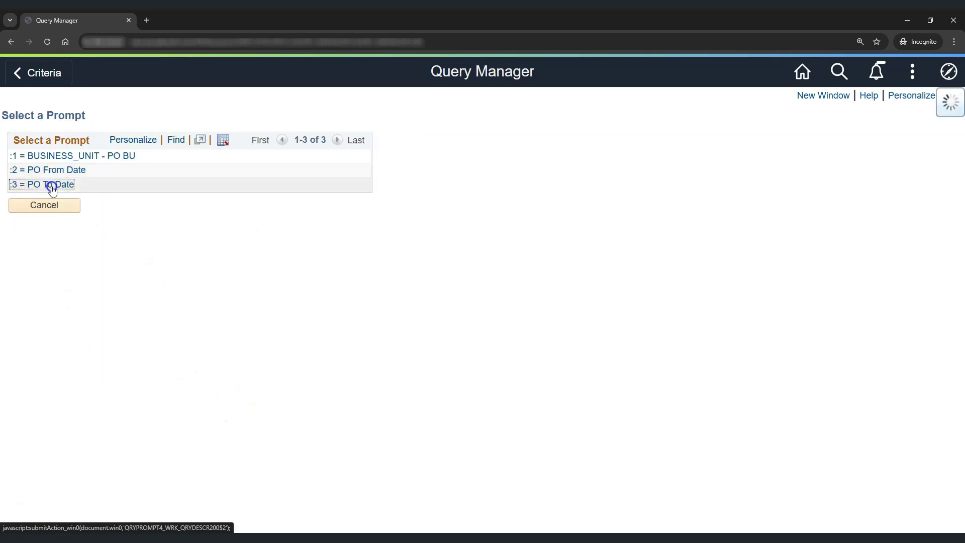
pyautogui.click(32, 446)
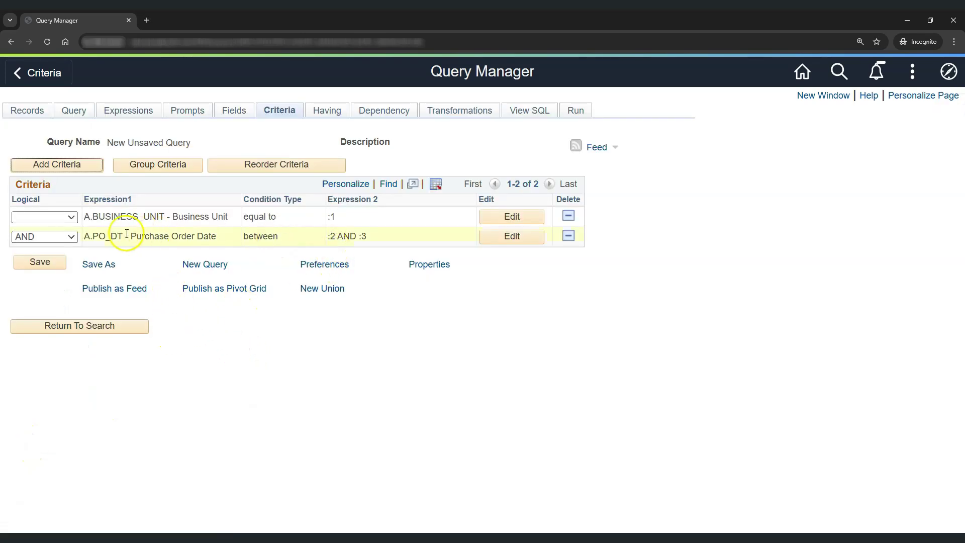
pyautogui.moveTo(243, 236); pyautogui.dragTo(263, 237)
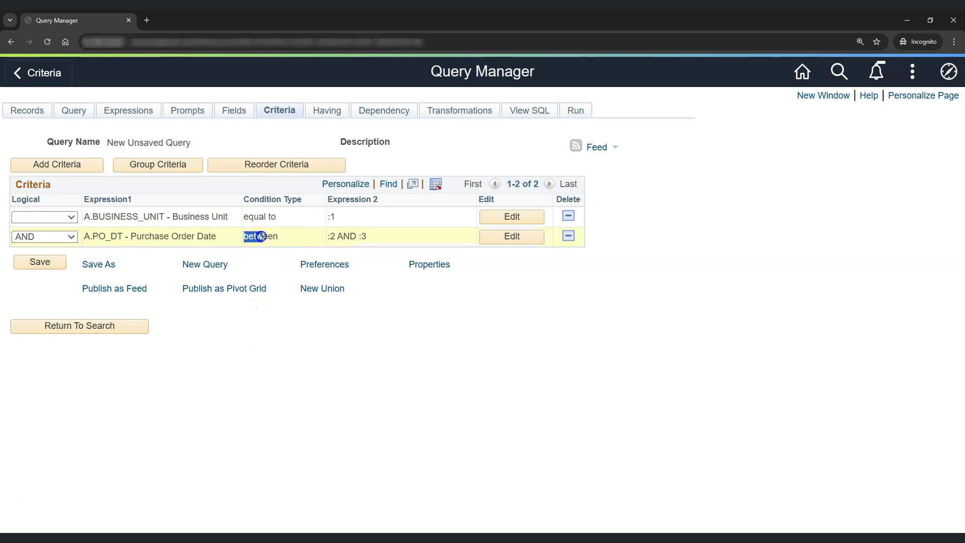
pyautogui.click(375, 234)
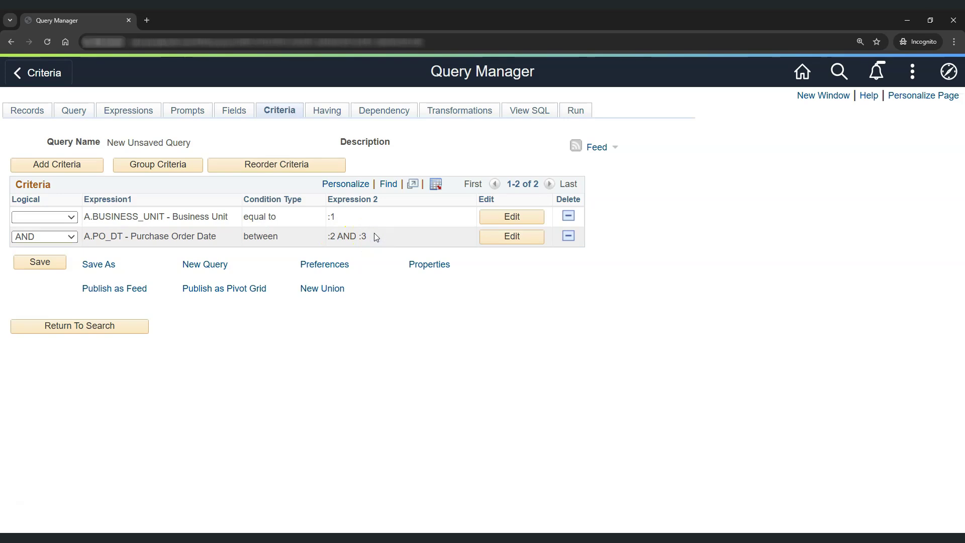
# Run the unsaved query to open its runtime prompts and set PO From Date to 09/01/2023
pyautogui.click(574, 112)
pyautogui.moveTo(390, 191); pyautogui.dragTo(365, 194)
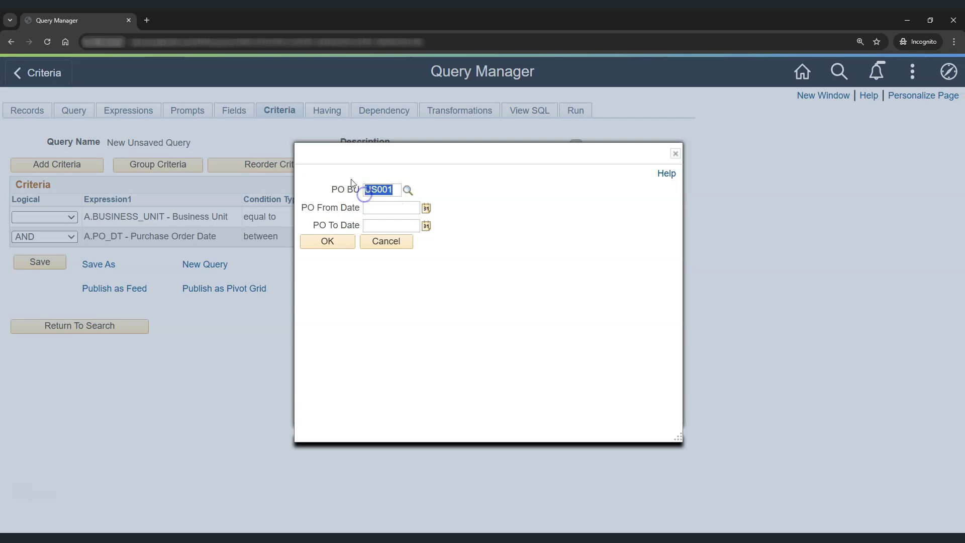
pyautogui.click(370, 206)
pyautogui.click(426, 208)
pyautogui.click(508, 245)
pyautogui.scroll(1, 517, 322)
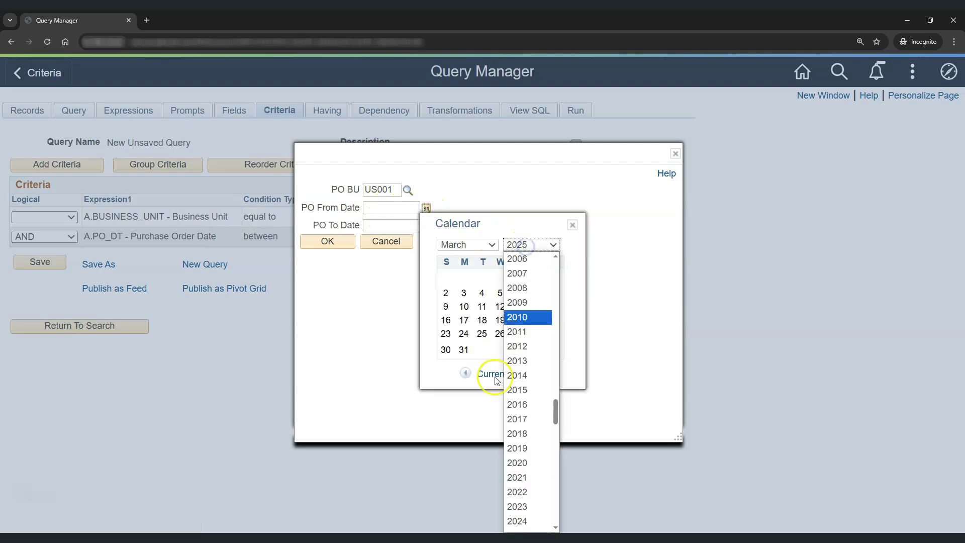
pyautogui.click(517, 506)
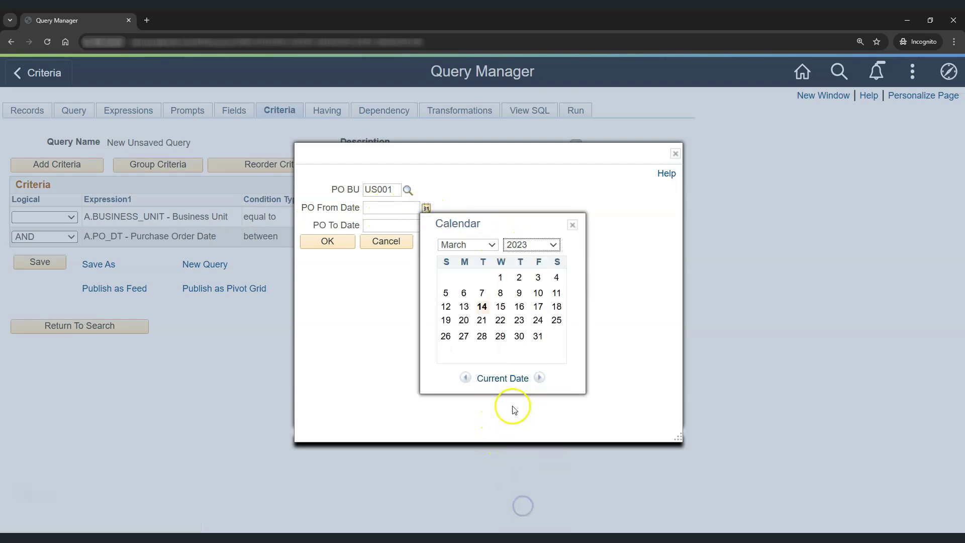
pyautogui.click(493, 246)
pyautogui.click(470, 372)
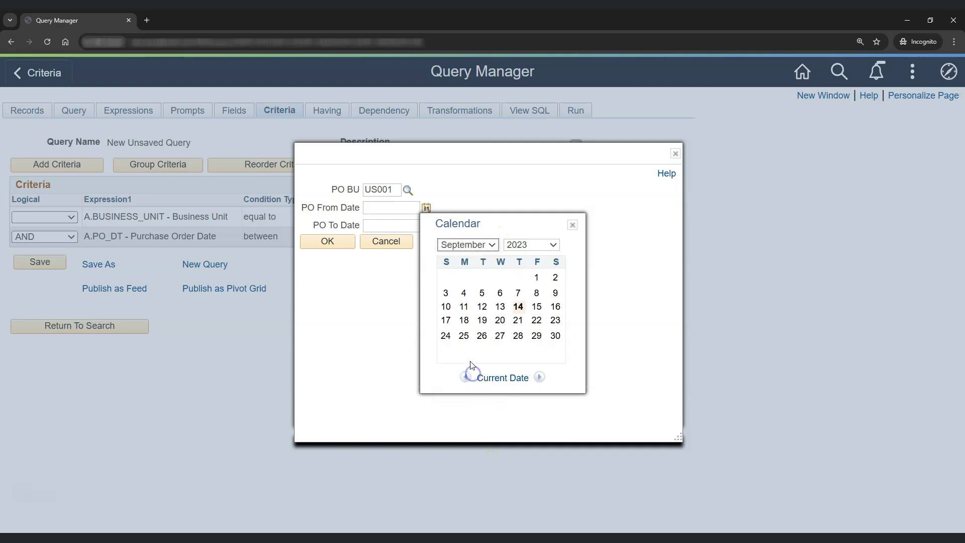
pyautogui.click(536, 278)
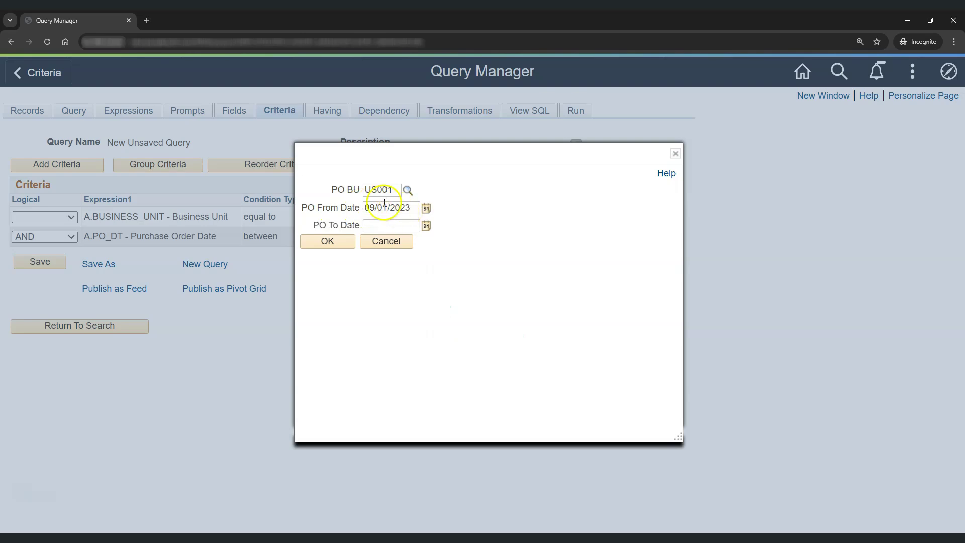
# Set the PO To Date runtime prompt to 09/30/2023
pyautogui.click(426, 226)
pyautogui.click(518, 255)
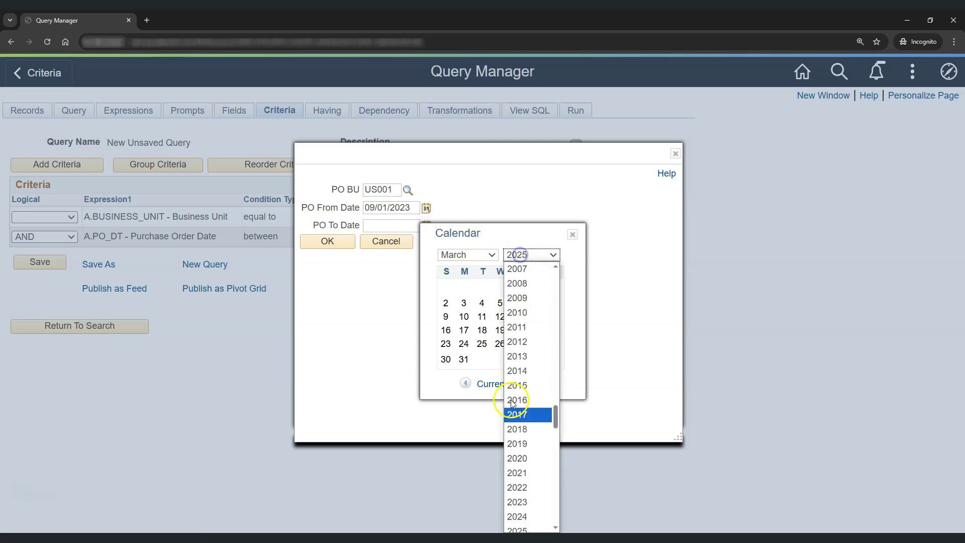
pyautogui.click(518, 501)
pyautogui.click(465, 255)
pyautogui.click(465, 387)
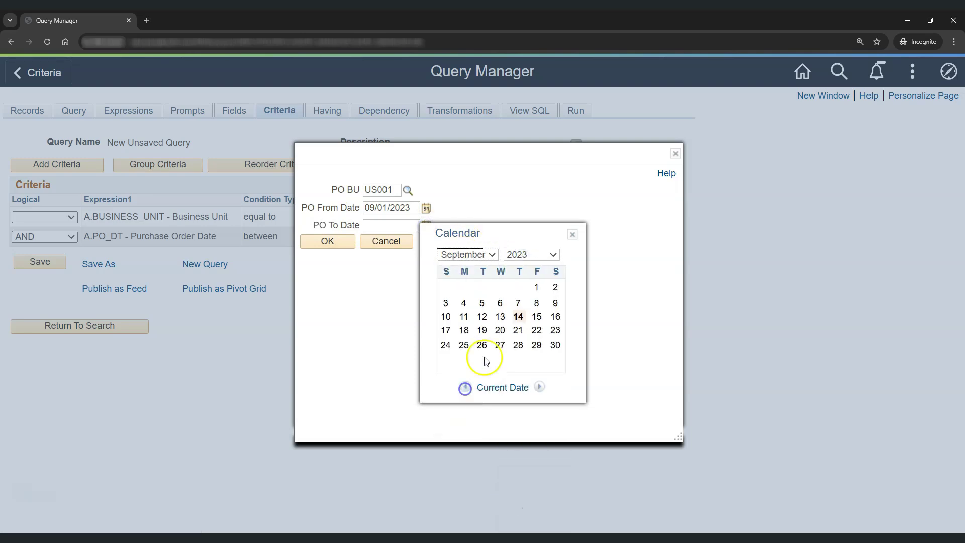
pyautogui.click(555, 346)
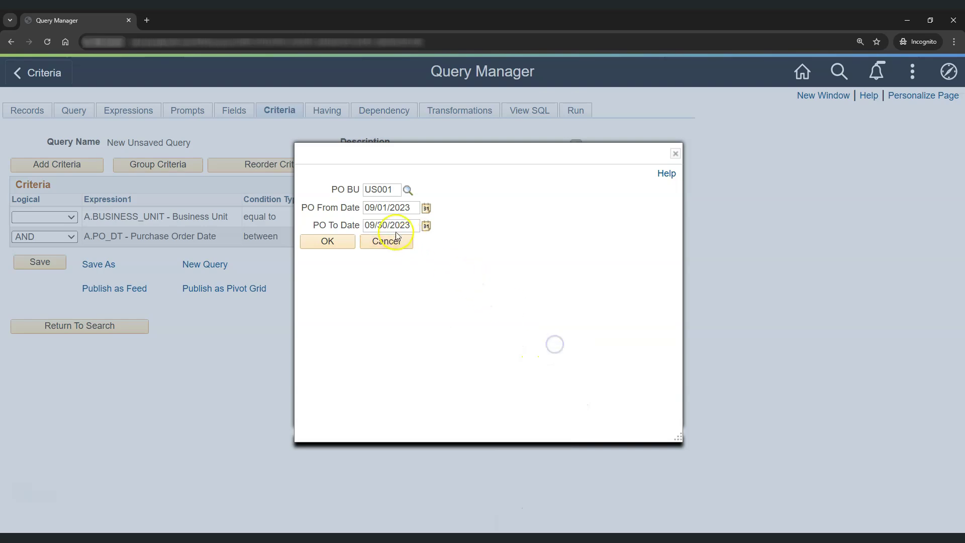
# Keep US001 as the PO BU and submit the prompt values to run the query
pyautogui.click(343, 282)
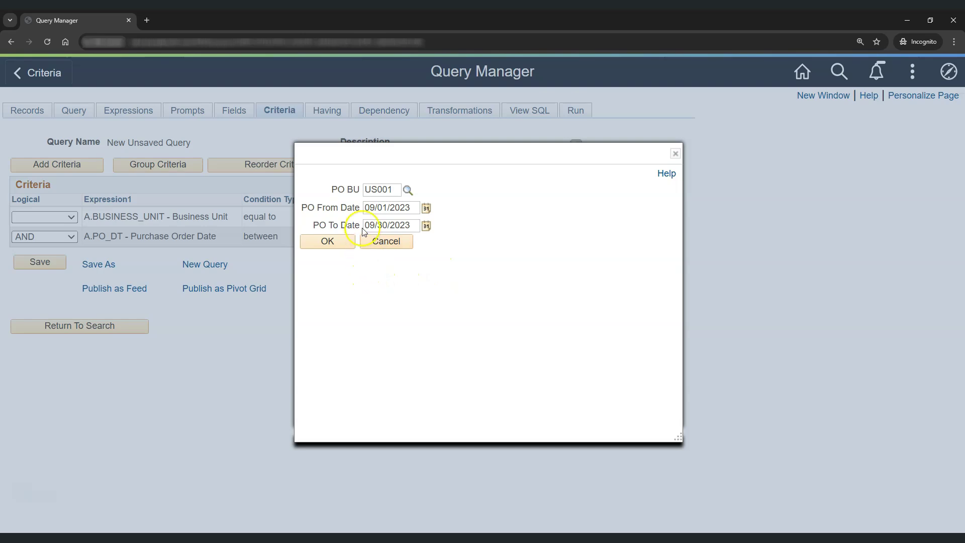
pyautogui.moveTo(397, 190); pyautogui.dragTo(382, 190)
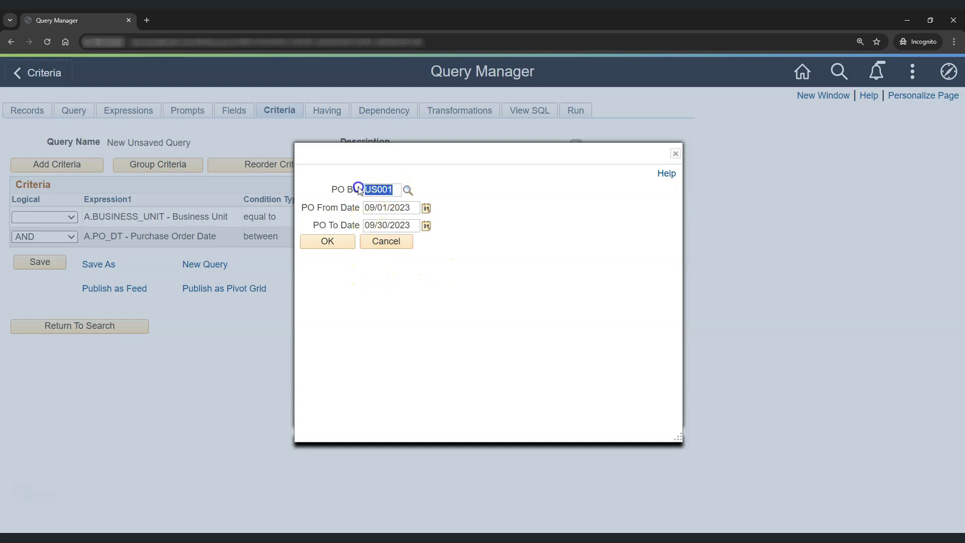
pyautogui.click(447, 241)
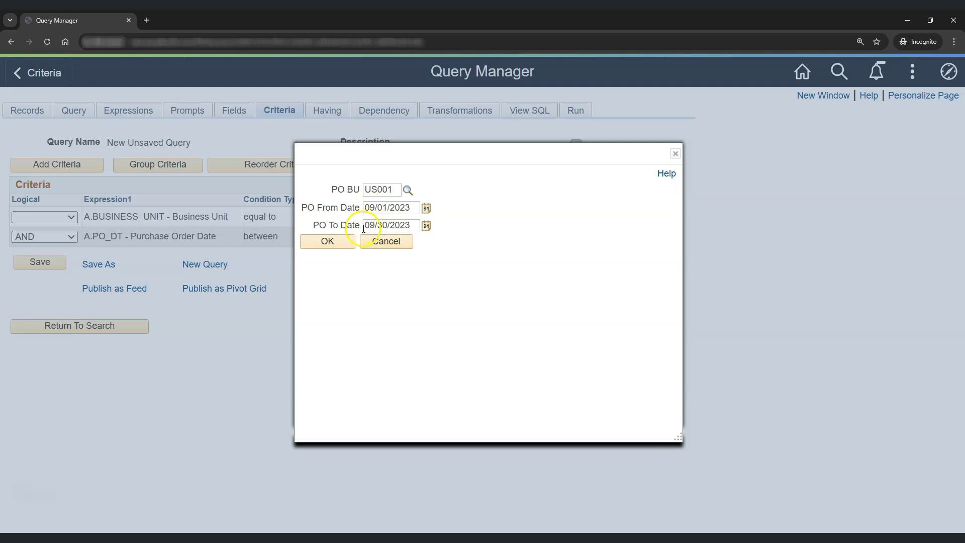
pyautogui.click(334, 242)
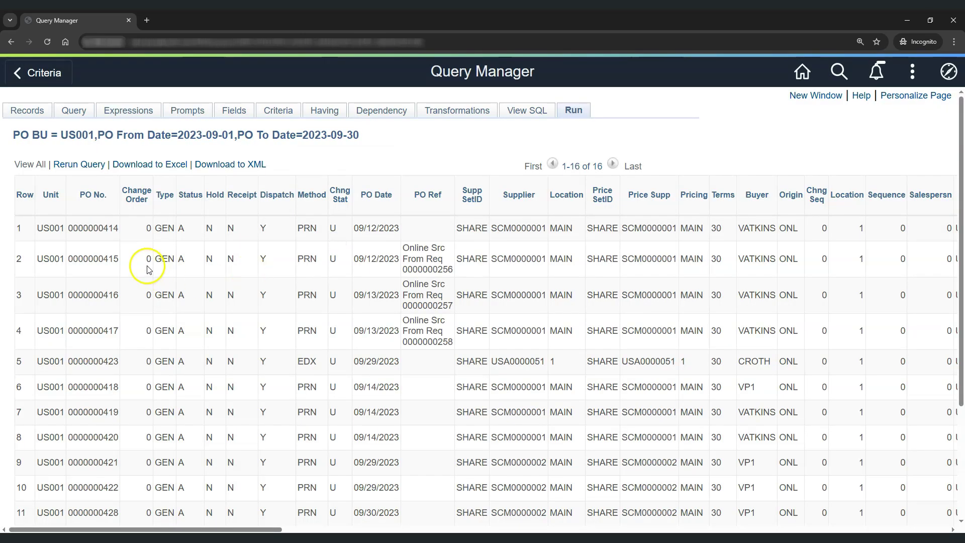